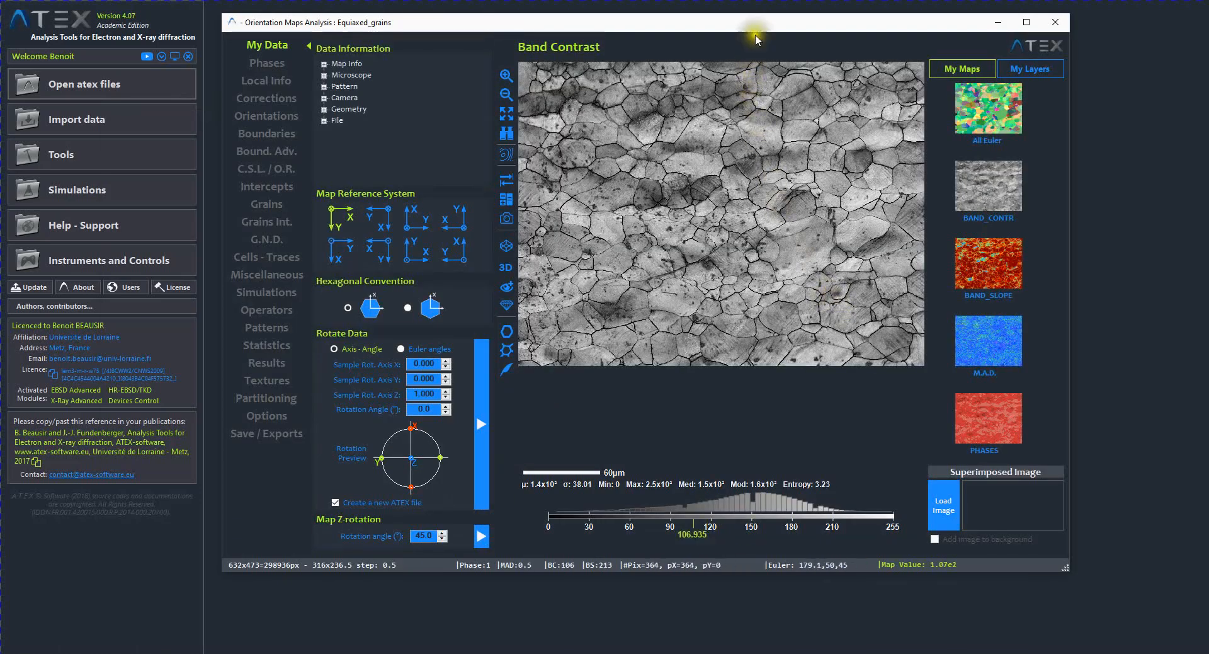
# Maximize the analysis window and calculate the G.N.D. maps with both the norm and the Nye tensor components plotted.
pyautogui.moveTo(756, 24); pyautogui.dragTo(748, 45)
pyautogui.click(1019, 44)
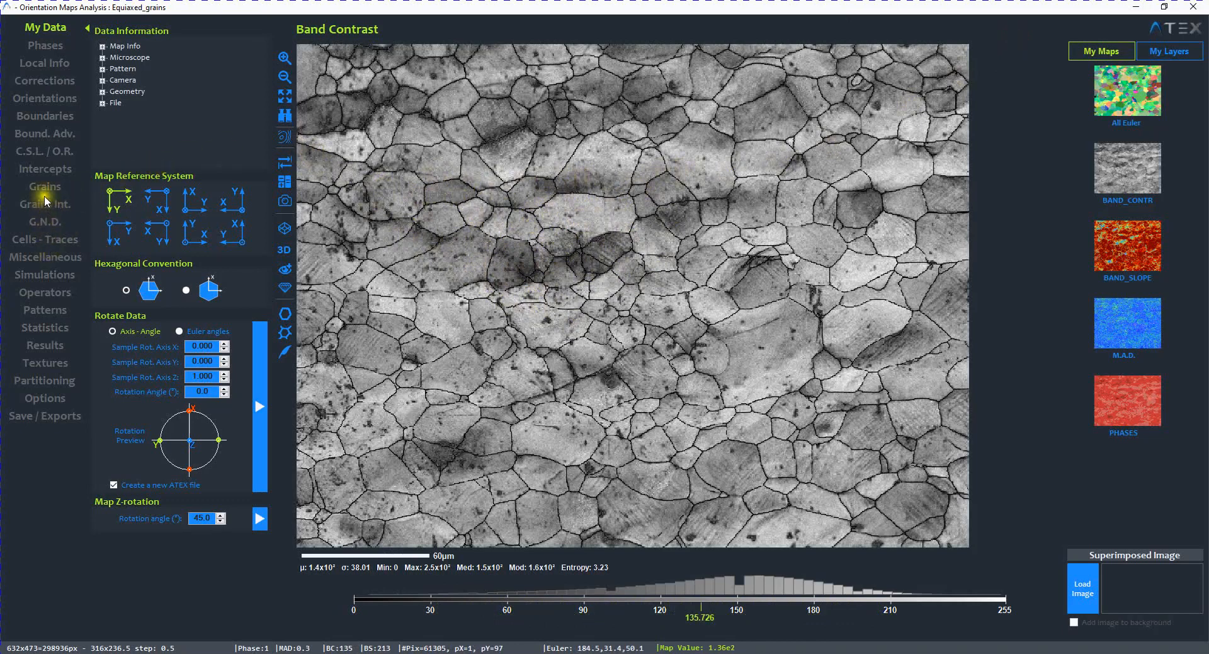
pyautogui.click(44, 225)
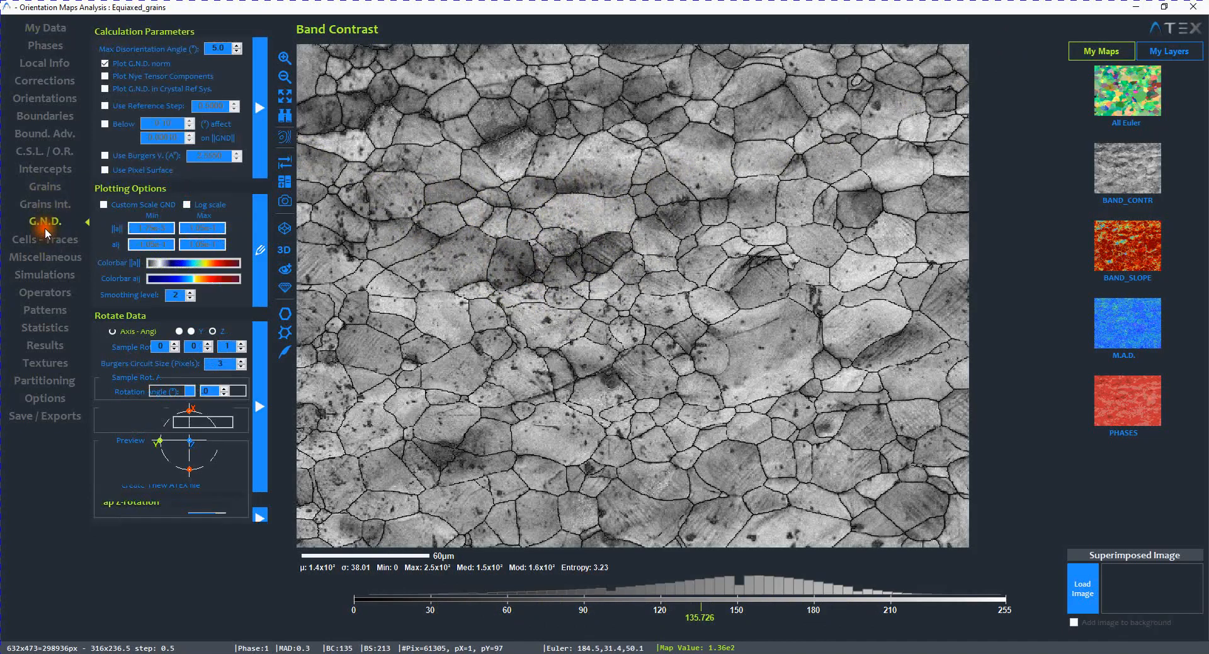
pyautogui.click(263, 113)
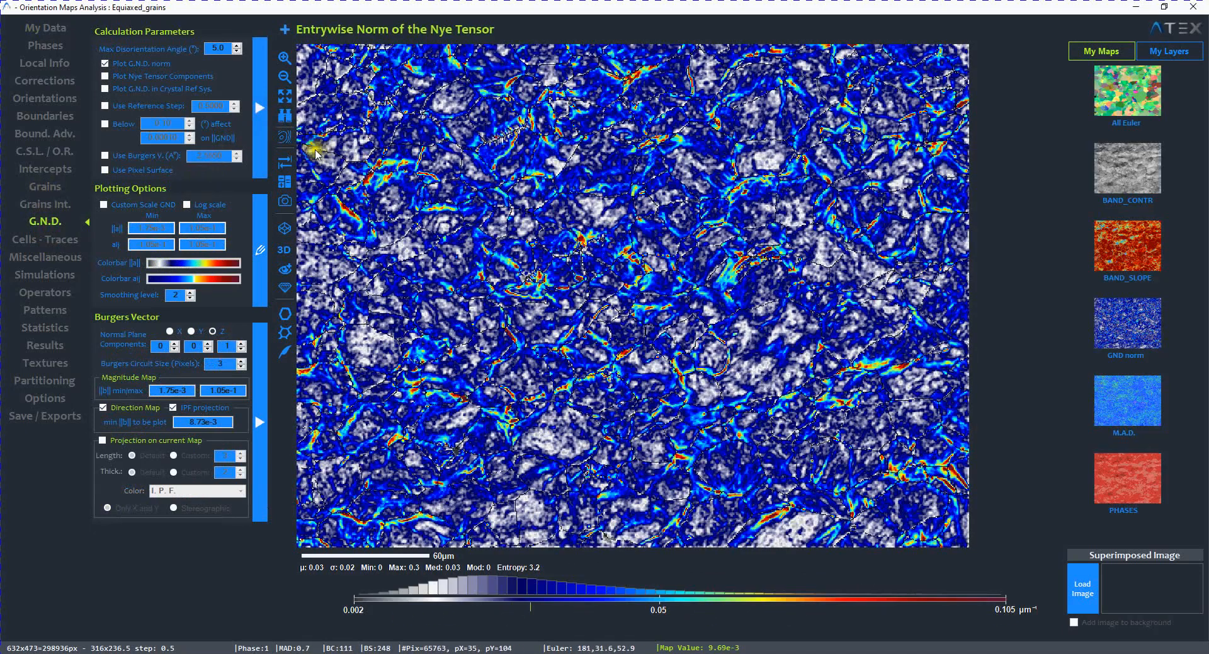
pyautogui.click(259, 108)
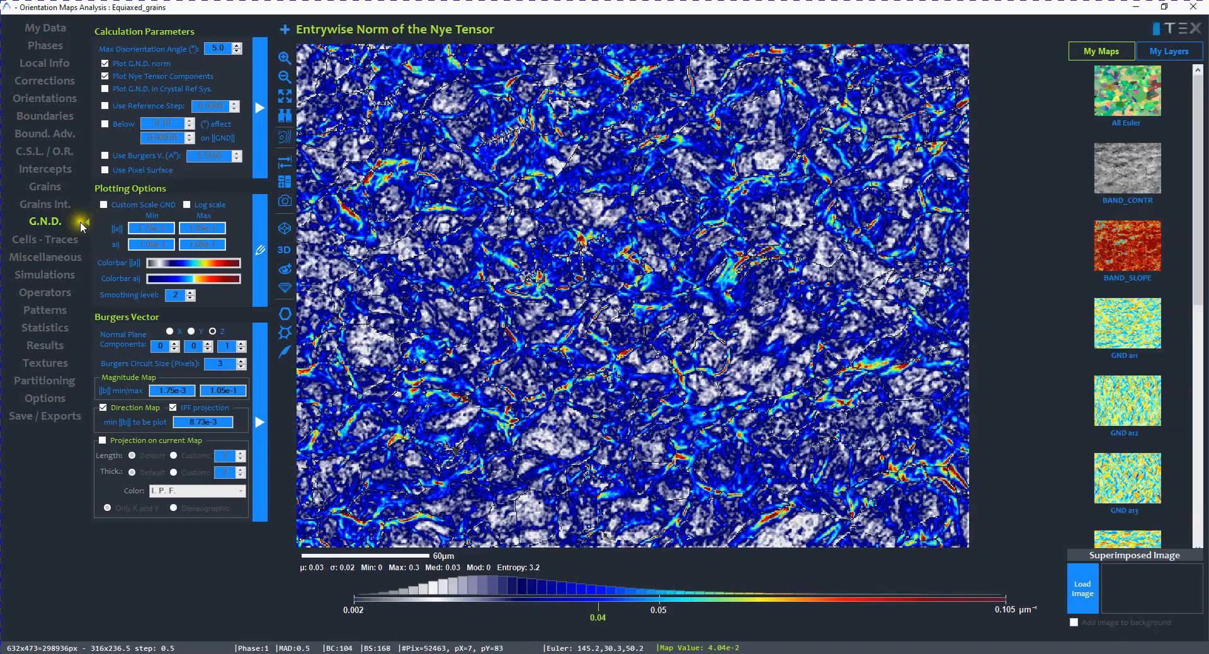
# Run the grain detection to generate the grain size map, and restore the analysis window to its smaller size.
pyautogui.click(45, 187)
pyautogui.click(259, 102)
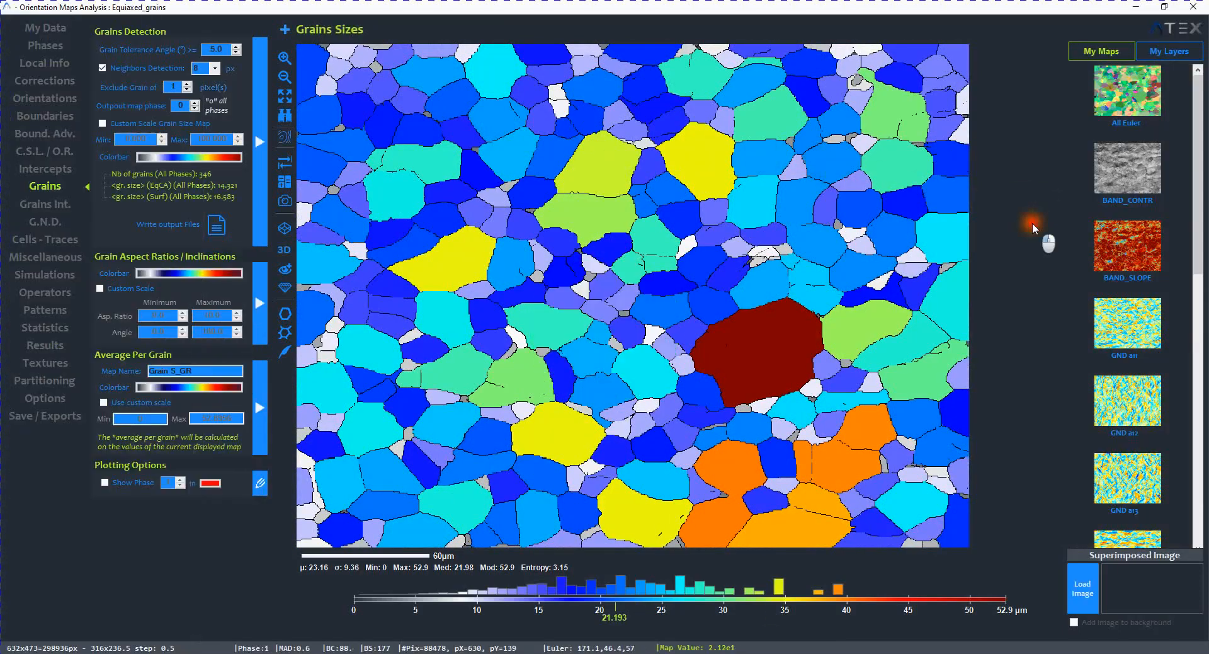
pyautogui.doubleClick(614, 8)
pyautogui.moveTo(666, 50)
pyautogui.mouseDown()
pyautogui.moveTo(683, 25)
pyautogui.moveTo(664, 28)
pyautogui.mouseUp()
# Review the calculated maps, including GND α11, GND α22, GRAINS_MAP and GND norm.
pyautogui.moveTo(1079, 129); pyautogui.dragTo(1077, 238)
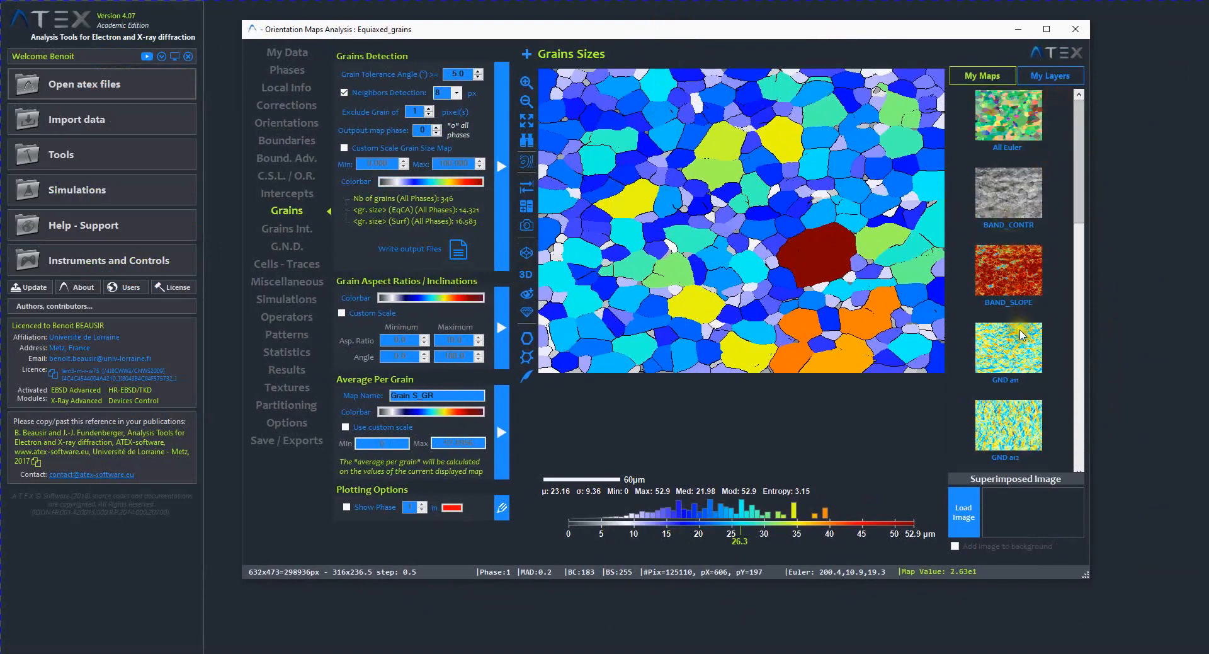
pyautogui.scroll(-2, 1010, 250)
pyautogui.click(1009, 242)
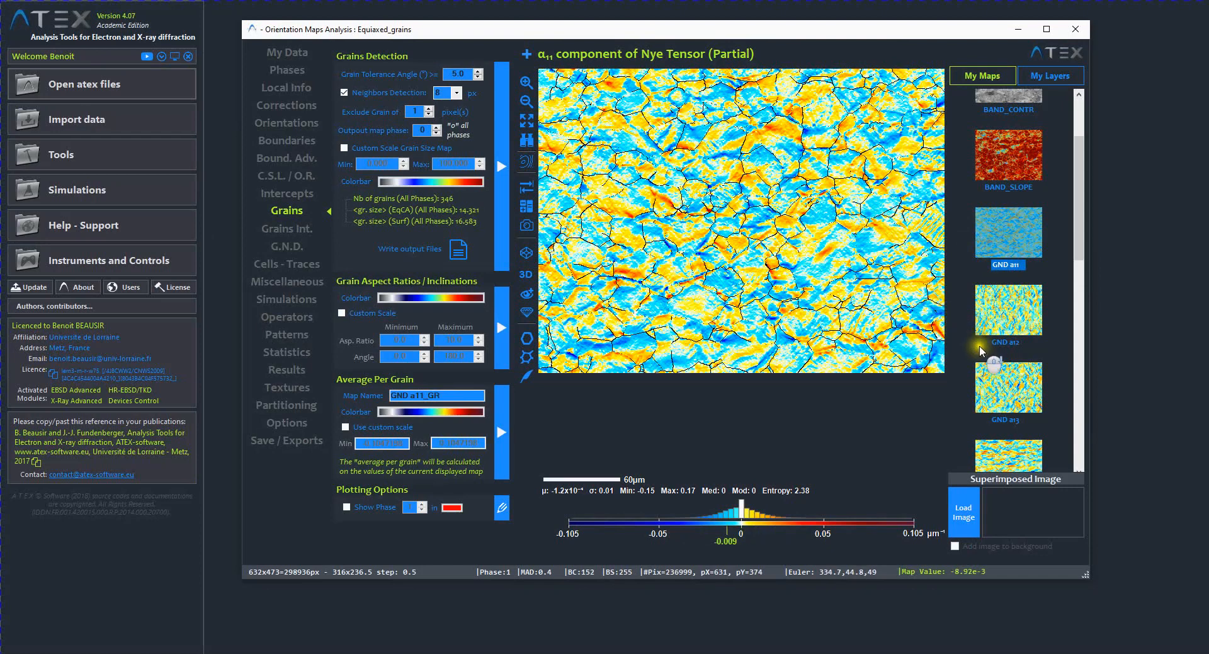
pyautogui.scroll(-3, 999, 356)
pyautogui.click(1003, 326)
pyautogui.scroll(-3, 1005, 334)
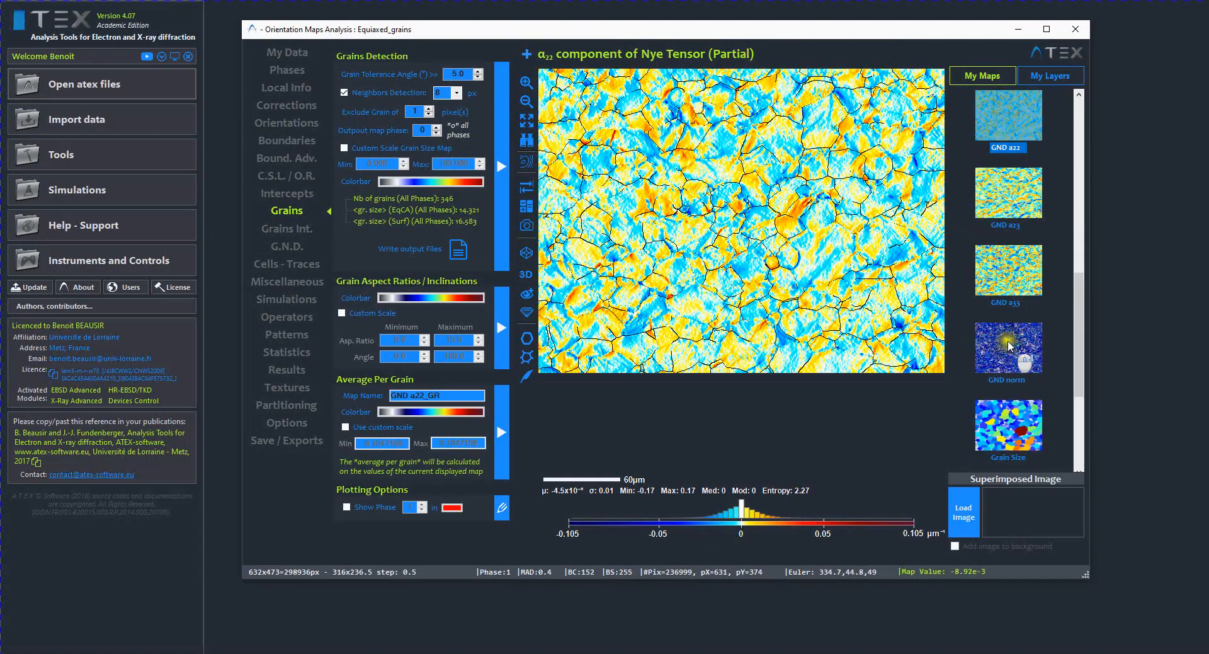
pyautogui.scroll(-2, 1010, 333)
pyautogui.click(1005, 321)
pyautogui.click(1007, 376)
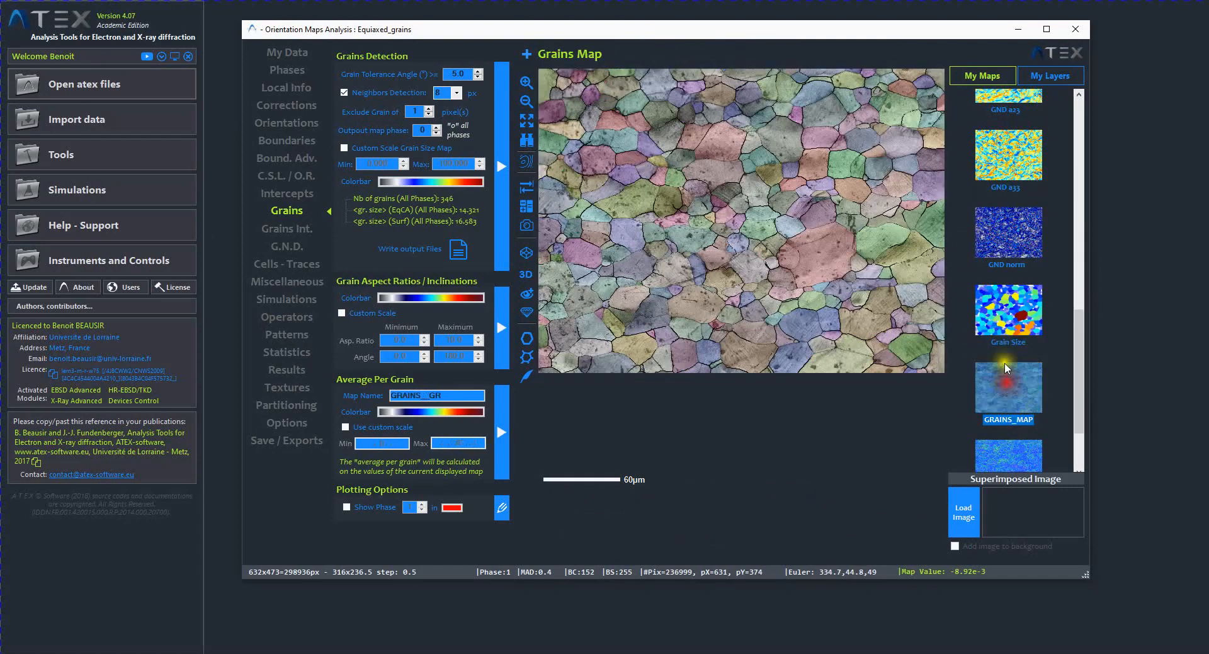
pyautogui.click(1003, 242)
pyautogui.scroll(5, 1007, 252)
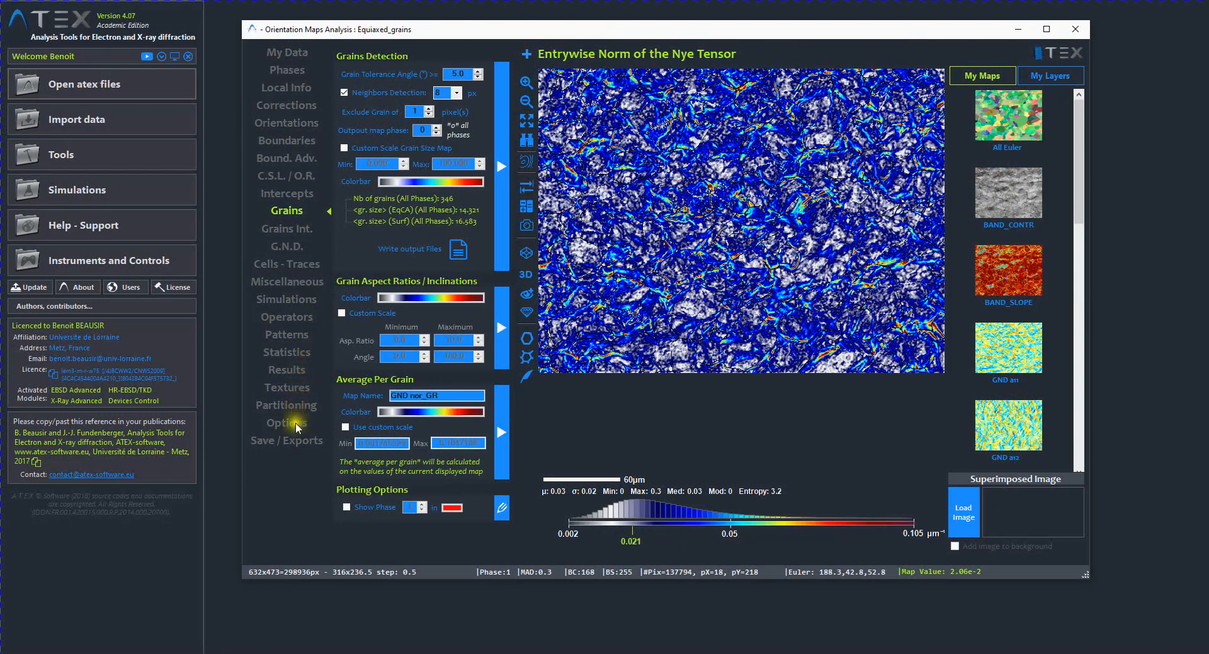
# Open the text file export of map values and move its dialog clear of the export options.
pyautogui.click(292, 441)
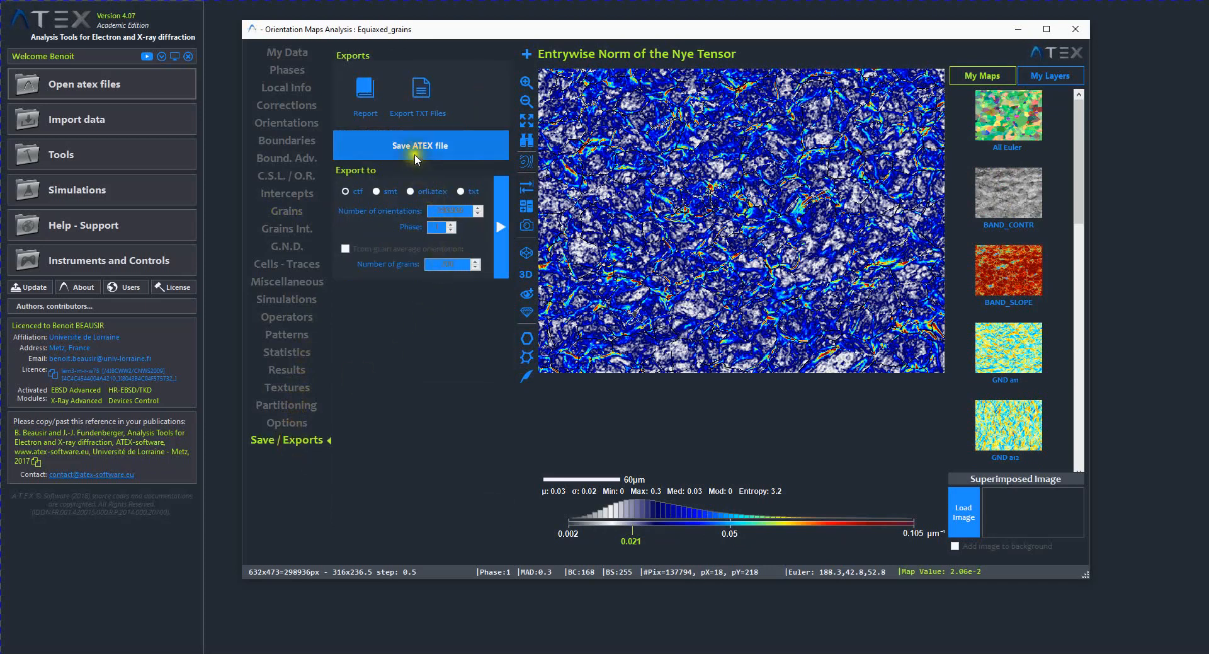
pyautogui.click(433, 104)
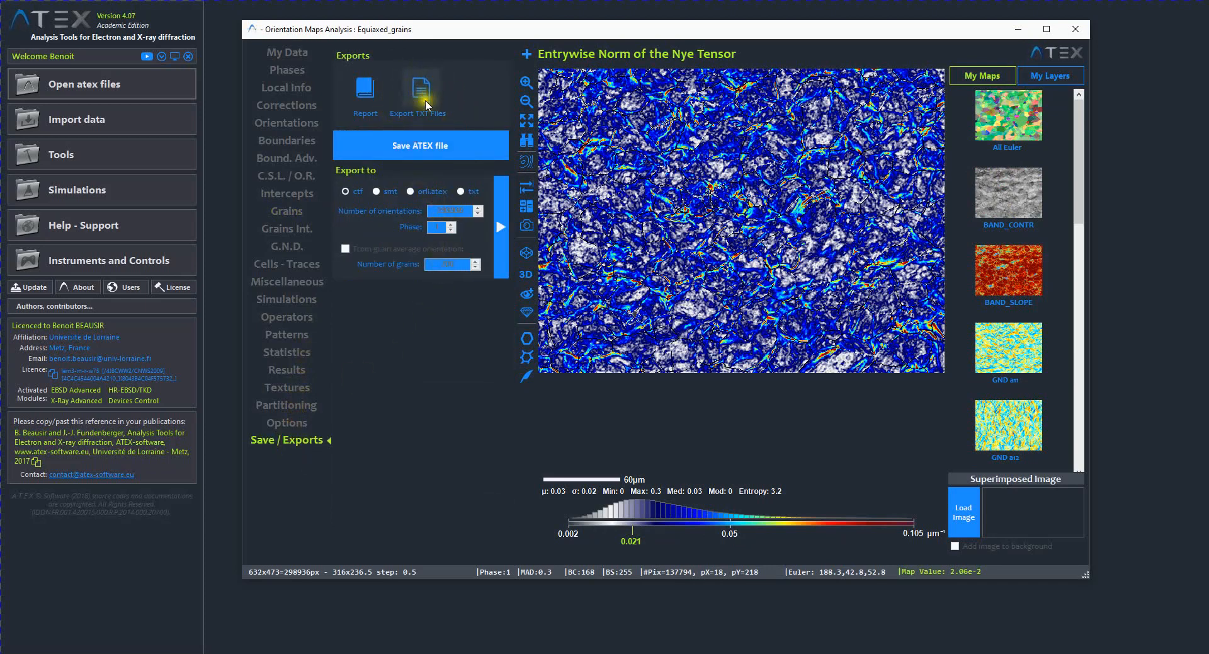
pyautogui.click(426, 96)
pyautogui.moveTo(424, 117); pyautogui.dragTo(672, 106)
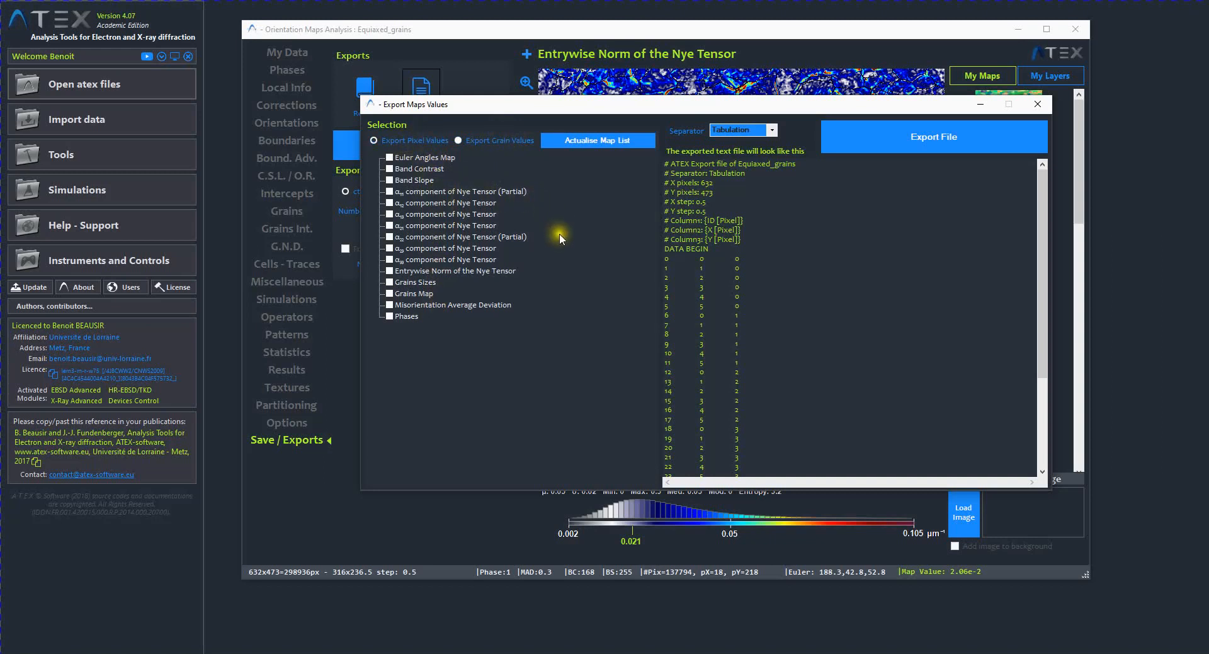
# Include Euler Angles, Band Contrast, the α11, α12 and α13 Nye tensor components, Entrywise Norm, Grains Sizes and Phases in the pixel export.
pyautogui.click(390, 158)
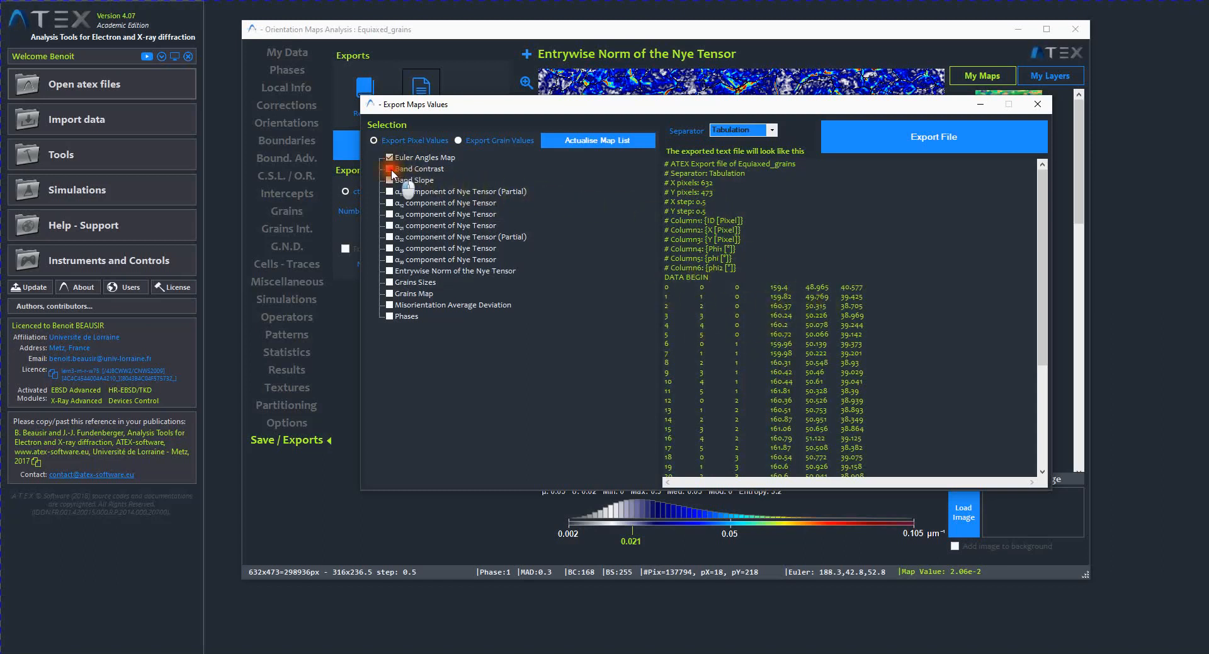
pyautogui.click(390, 169)
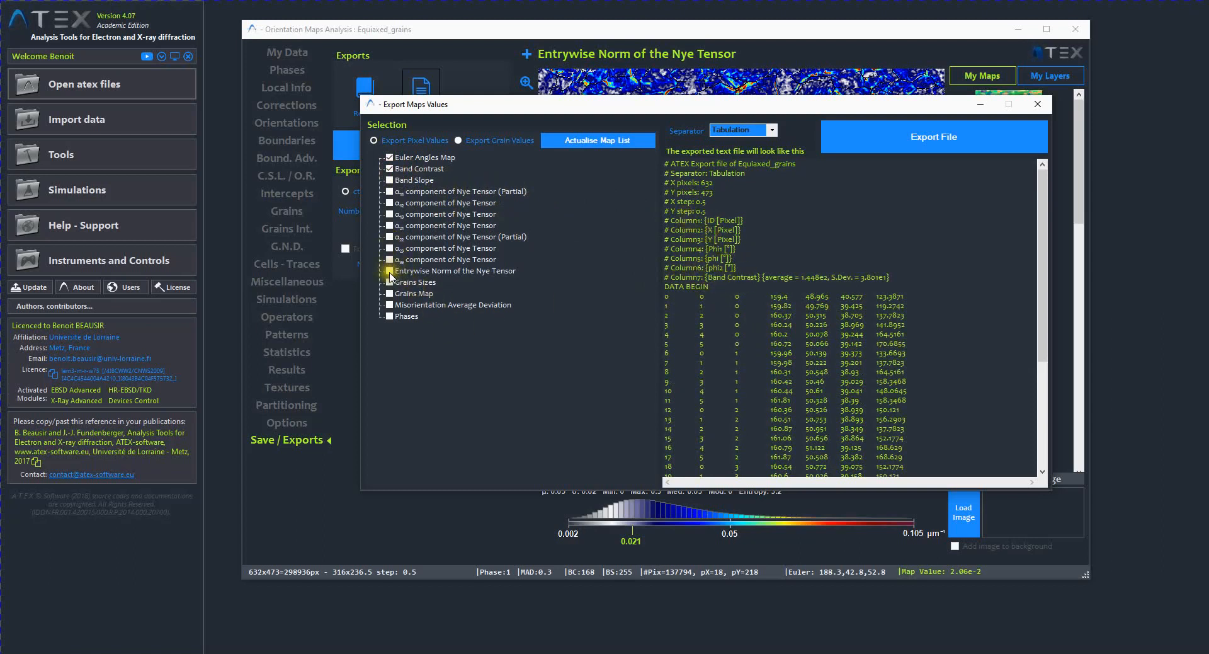
pyautogui.click(388, 273)
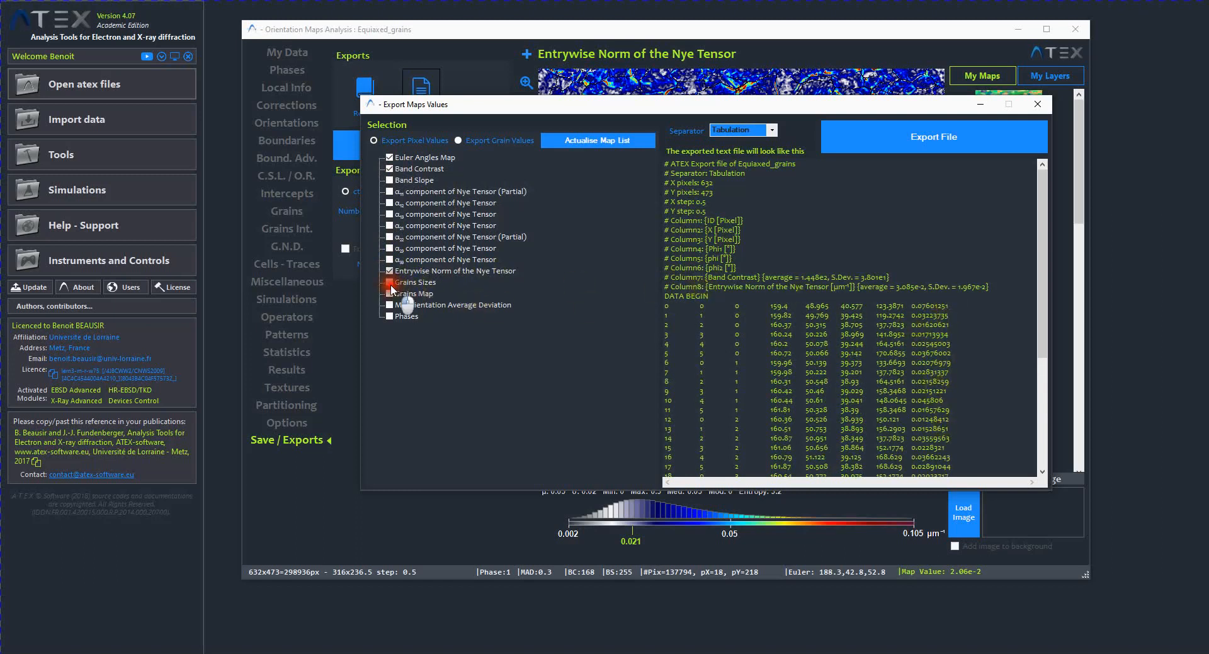
pyautogui.click(390, 283)
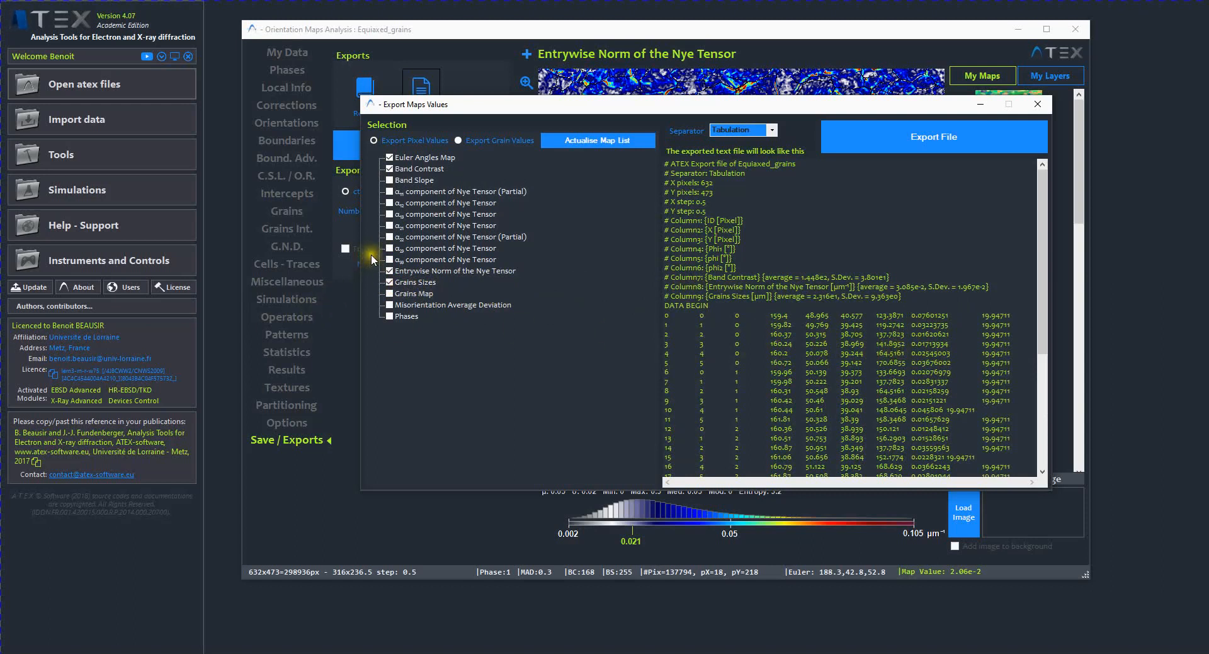
pyautogui.click(392, 215)
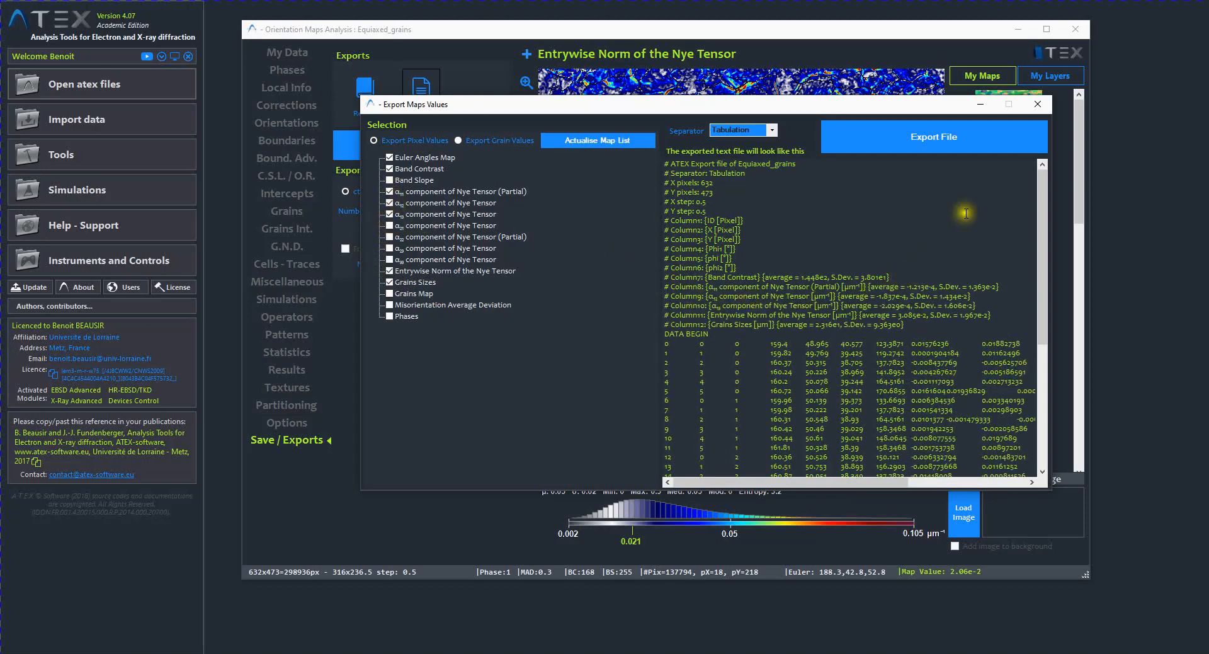
pyautogui.moveTo(1039, 211); pyautogui.dragTo(1031, 173)
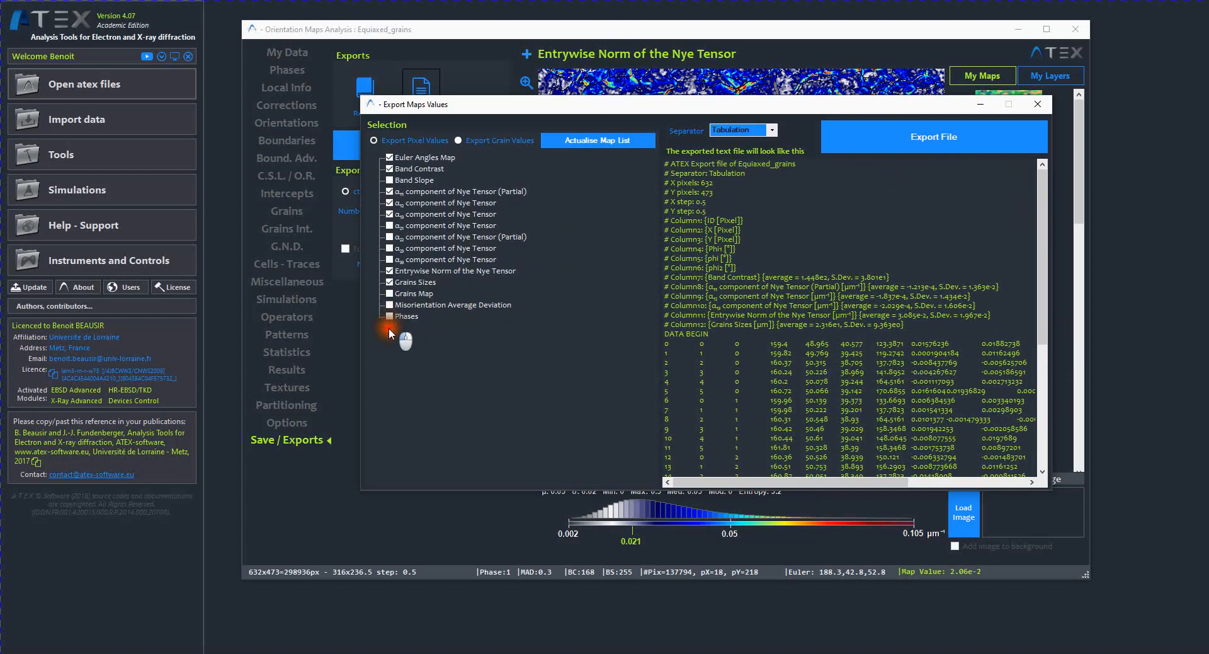
pyautogui.click(389, 317)
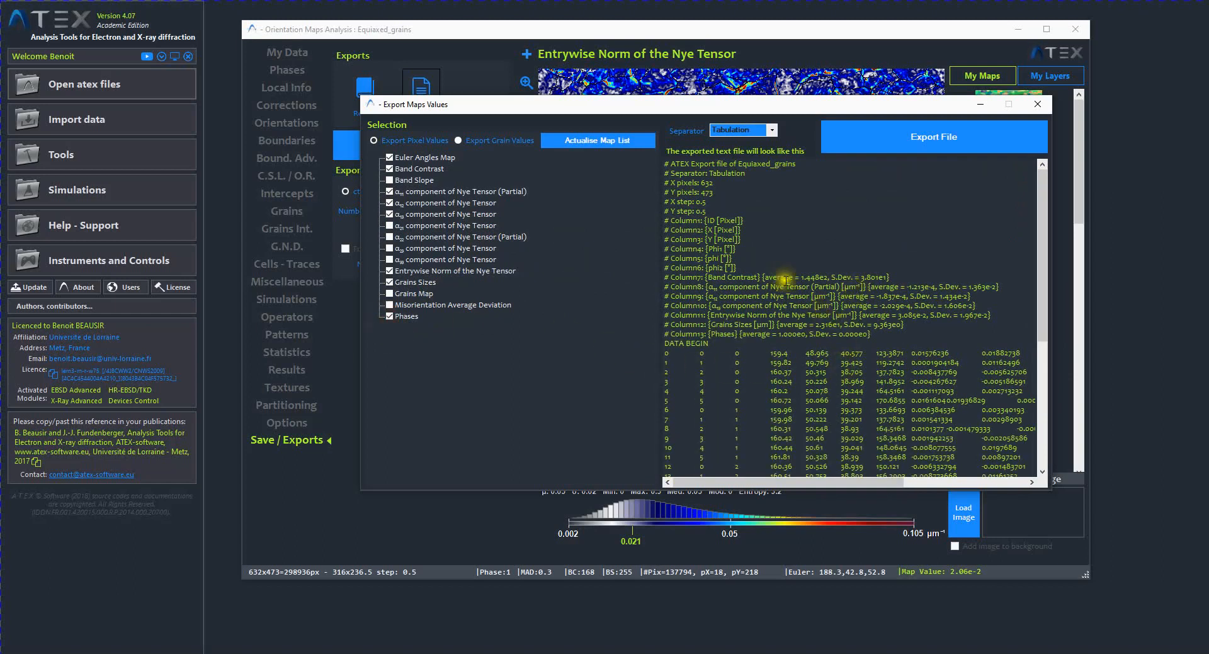
# Export the pixel values to the My DATA folder as Equiaxed_grains_EXPORT_PIXELS.txt.
pyautogui.click(929, 142)
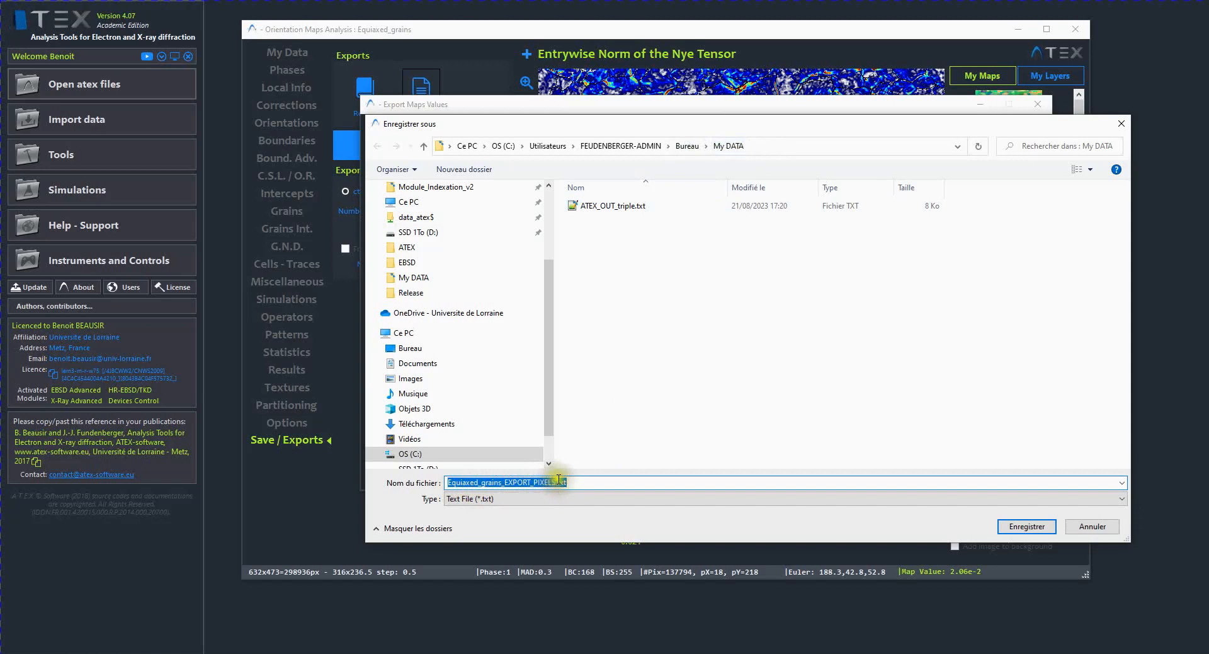
pyautogui.click(1027, 526)
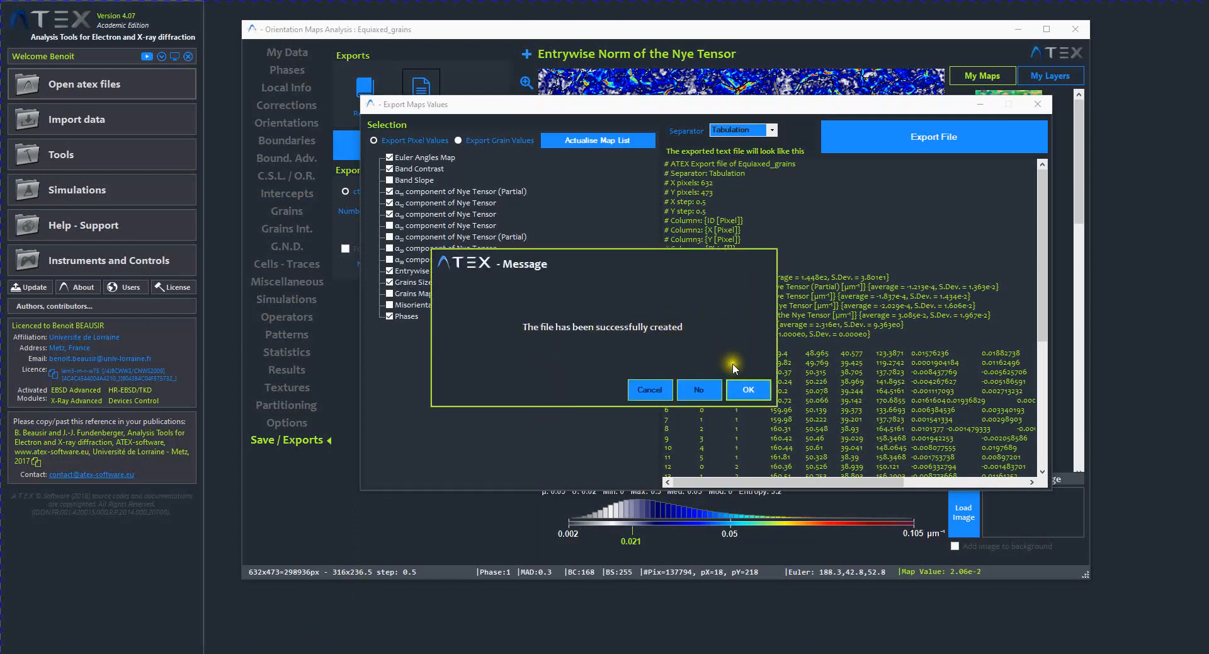
pyautogui.click(756, 393)
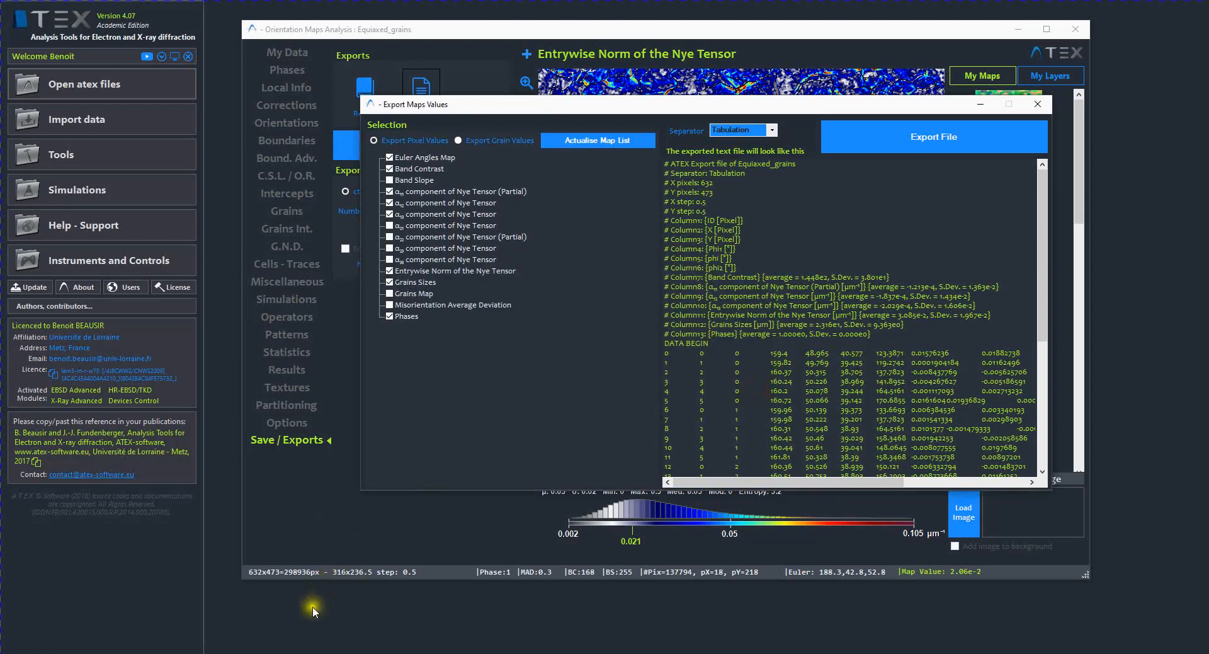
# Open Equiaxed_grains_EXPORT_PIXELS.txt from the My DATA folder in Notepad++ and examine its header and data columns.
pyautogui.click(289, 653)
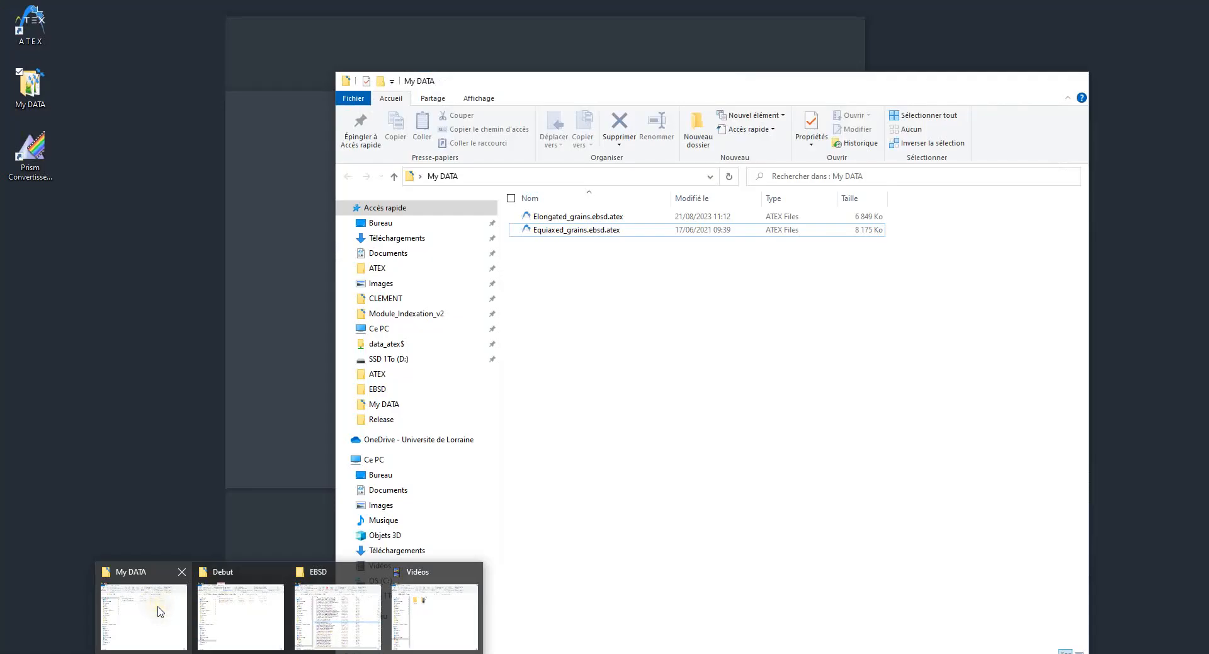
pyautogui.click(160, 611)
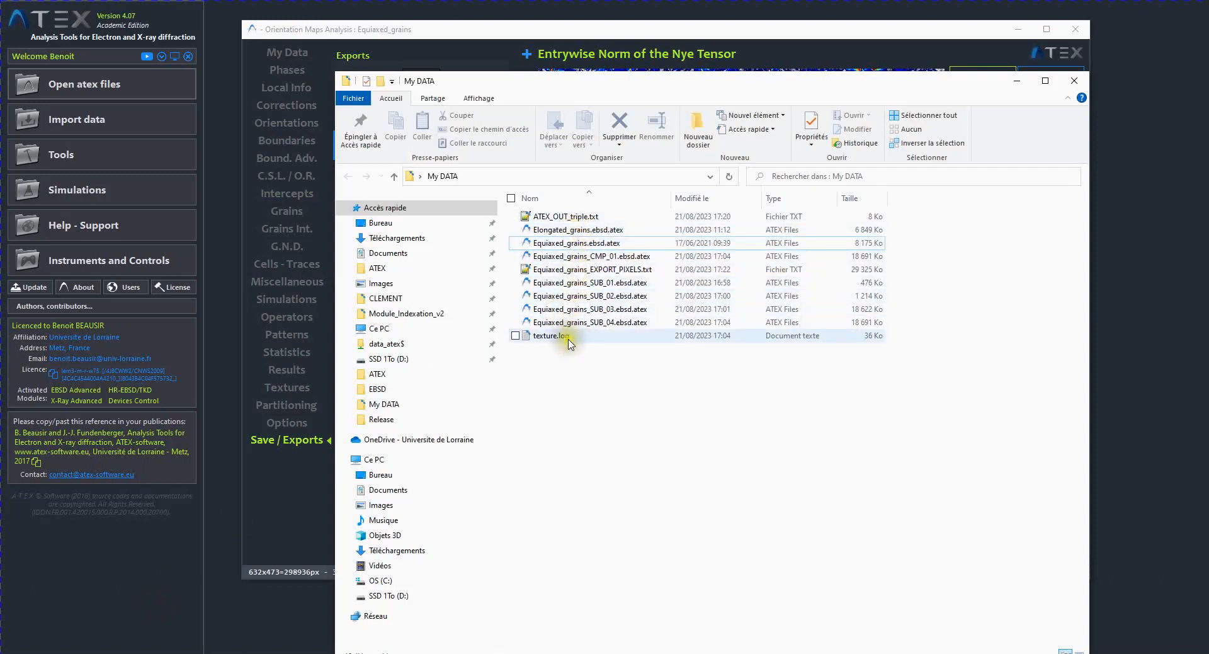
pyautogui.click(567, 272)
pyautogui.doubleClick(567, 271)
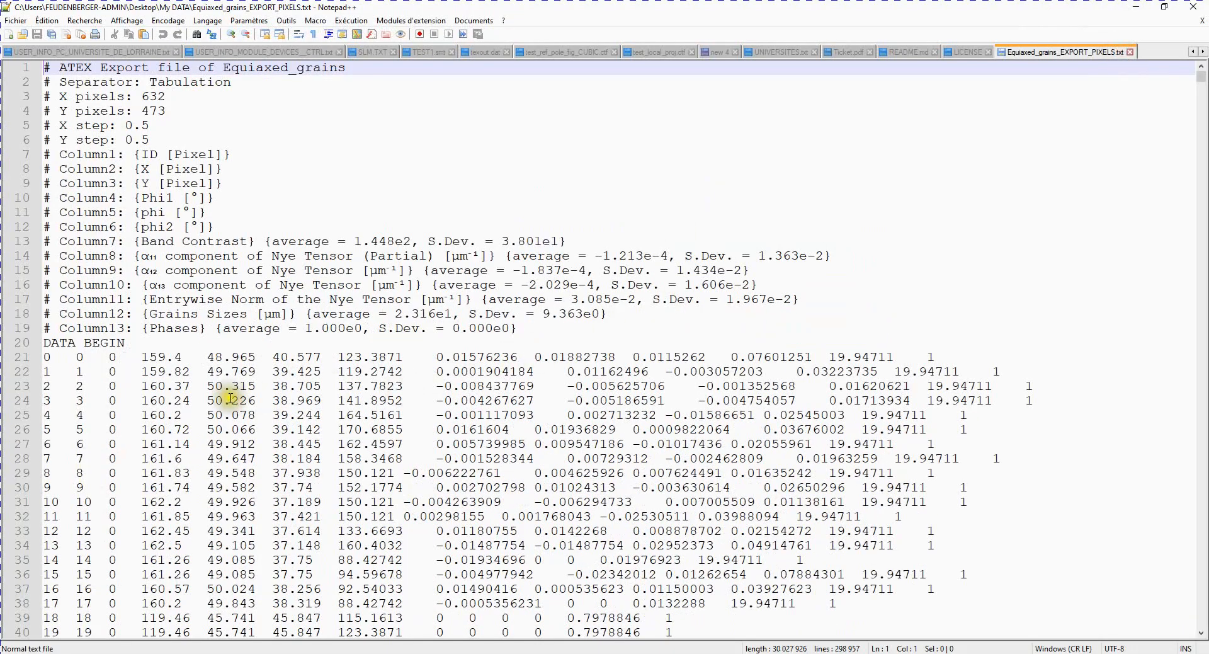
pyautogui.scroll(-6, 230, 390)
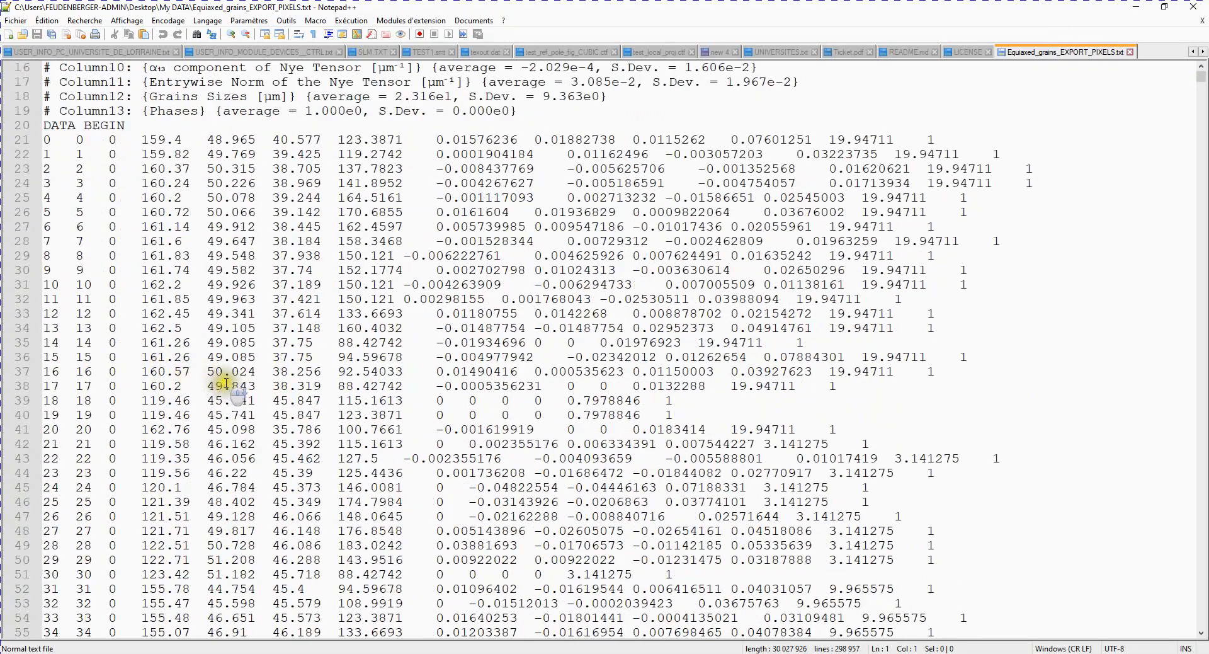
pyautogui.scroll(-4, 228, 383)
pyautogui.scroll(10, 228, 383)
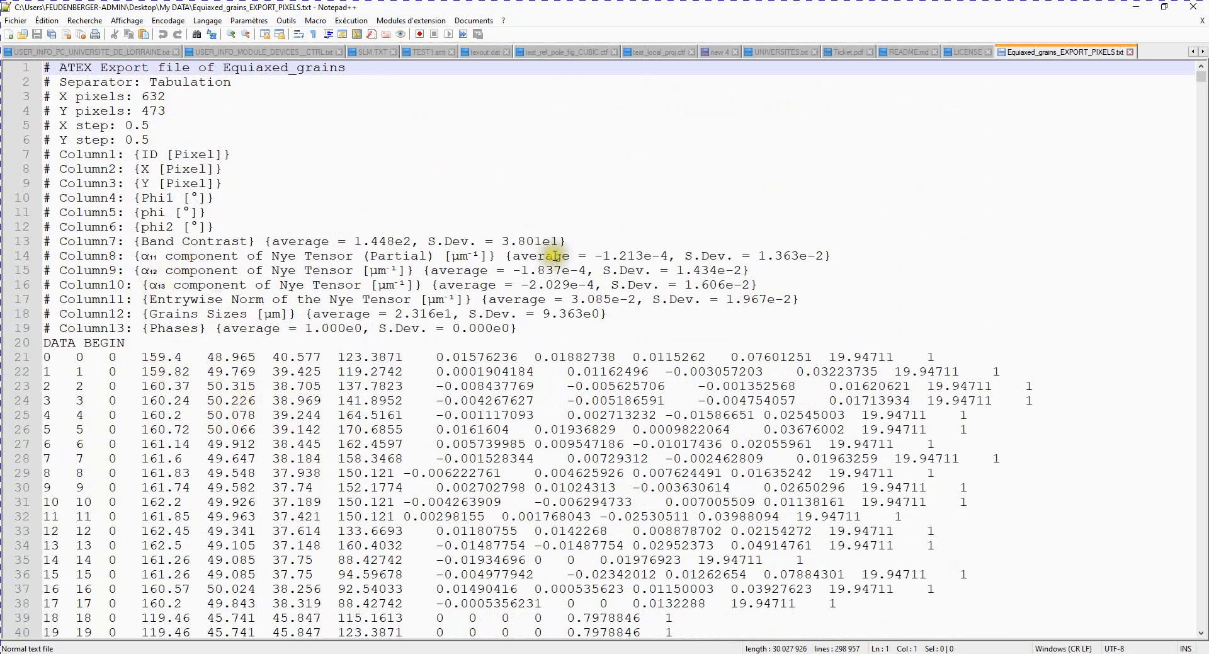
pyautogui.click(1137, 7)
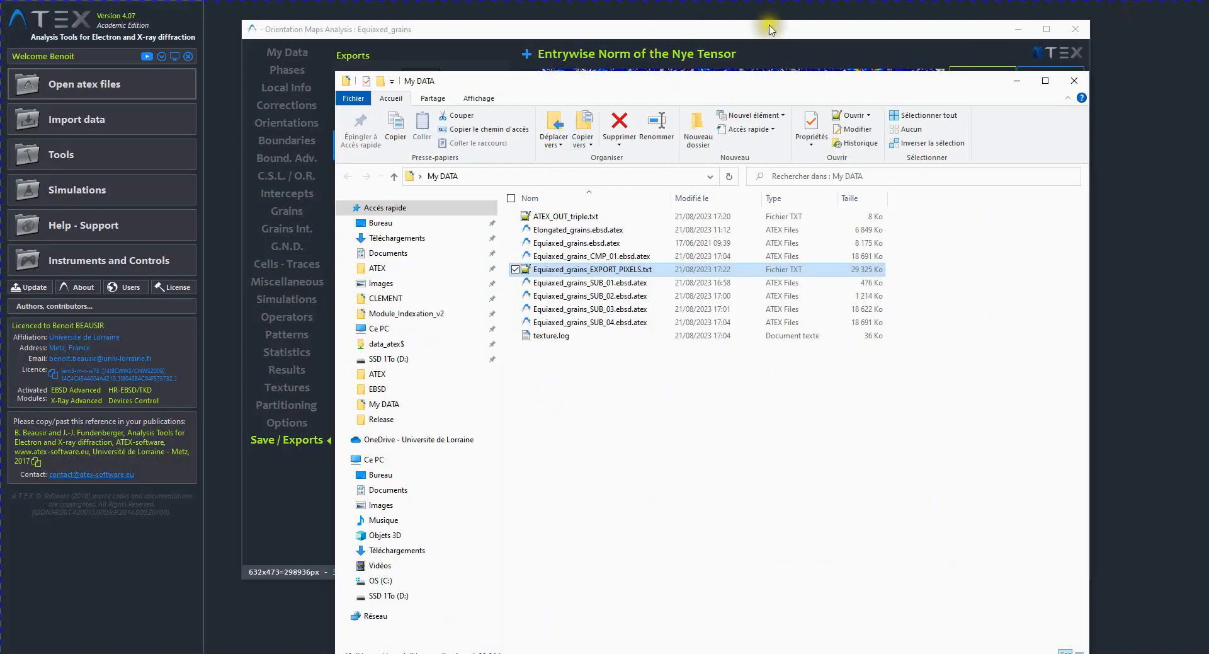
# Switch the map values export to grain values and include Band Contrast, Grains Sizes, Entrywise Norm of the Nye Tensor, List of Neighbors and Surfaces.
pyautogui.click(793, 49)
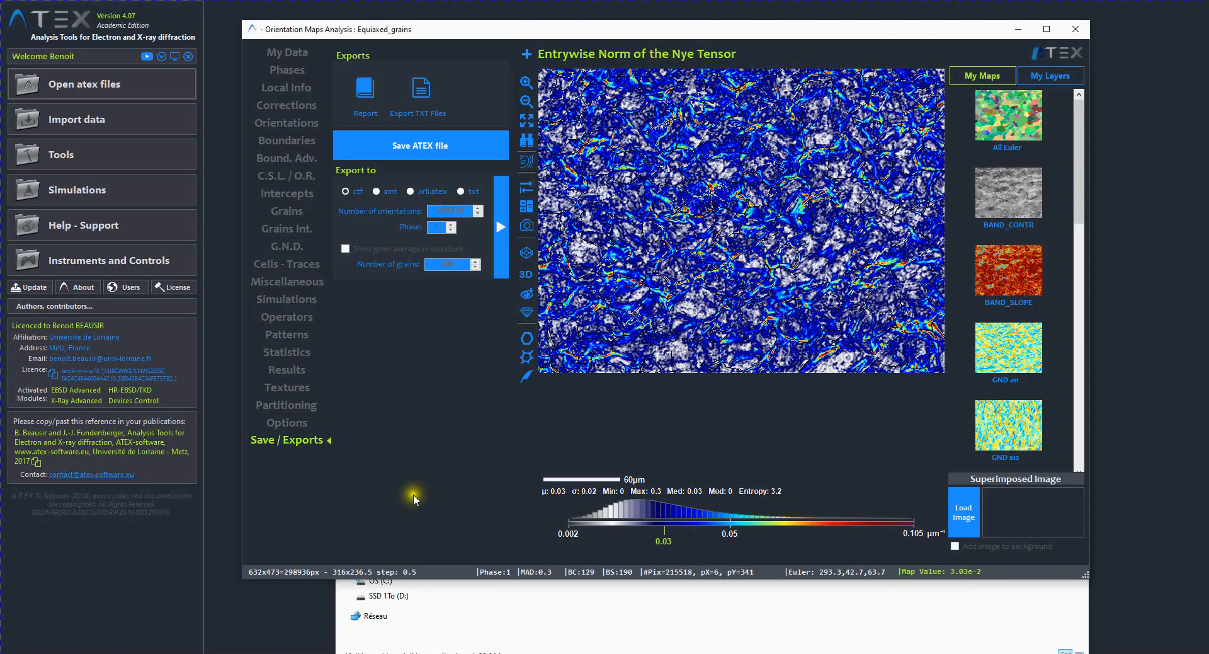
pyautogui.moveTo(431, 648)
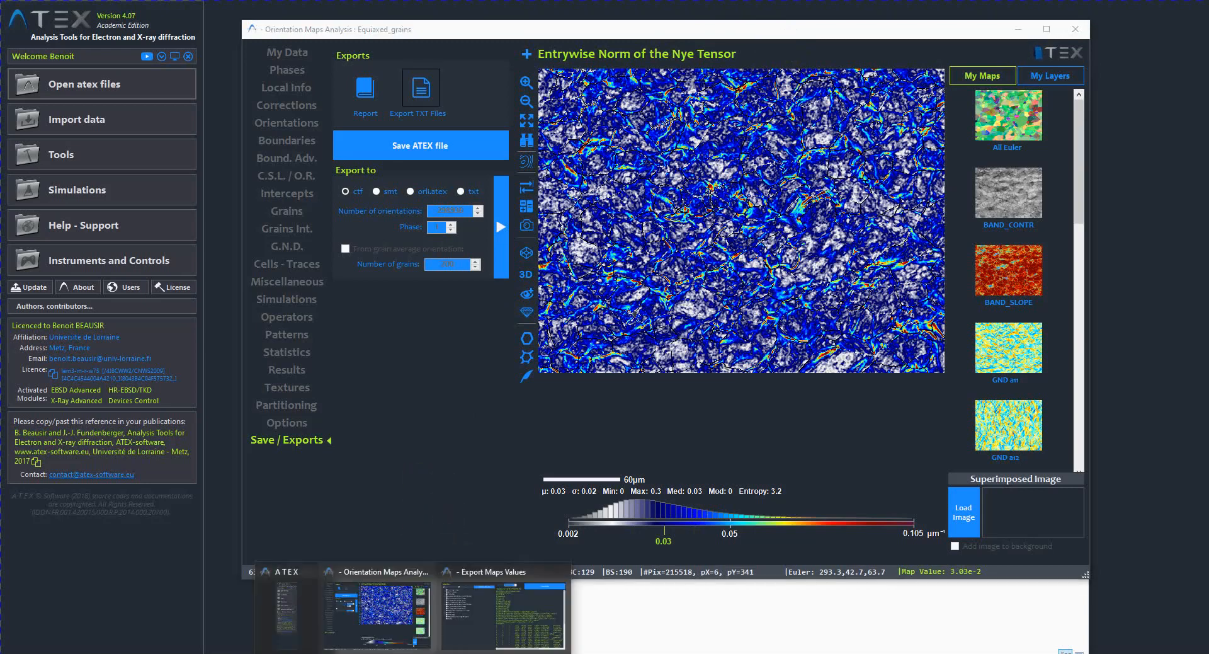
pyautogui.click(472, 615)
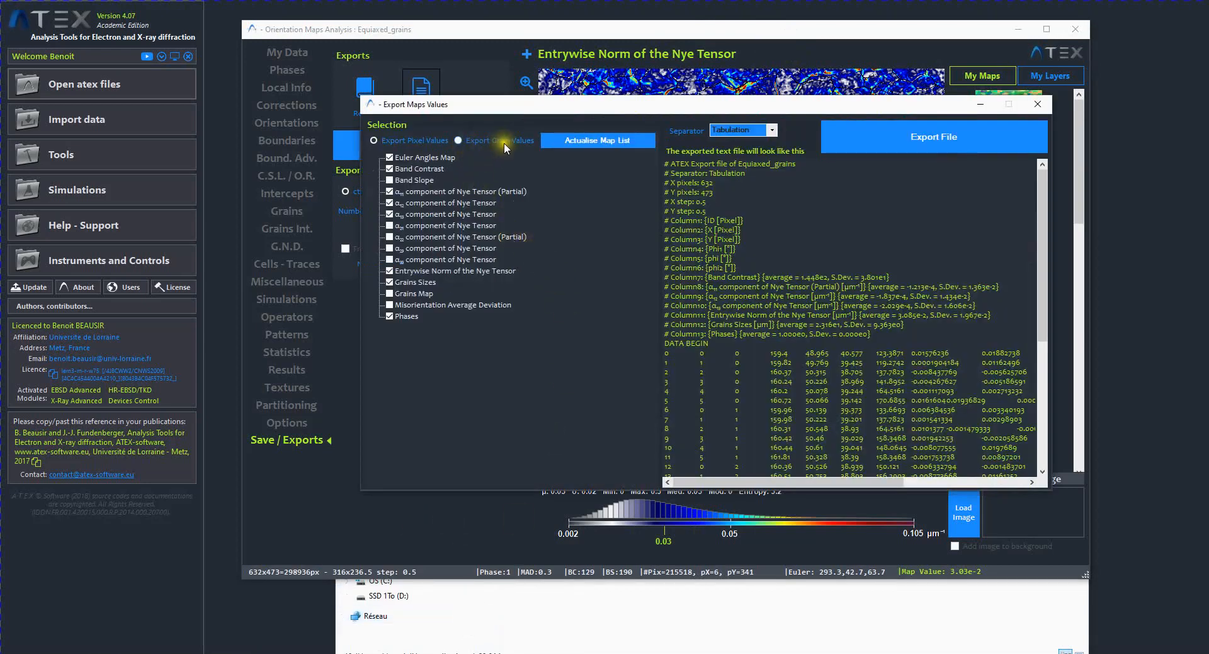
pyautogui.click(459, 141)
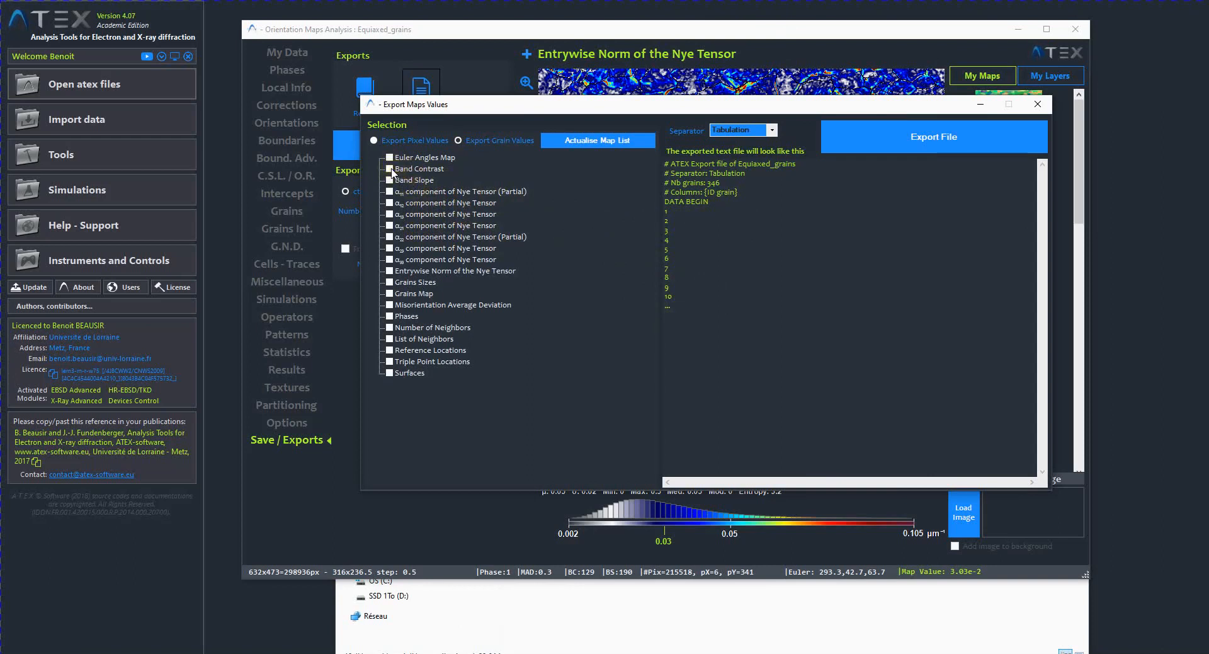
pyautogui.click(390, 169)
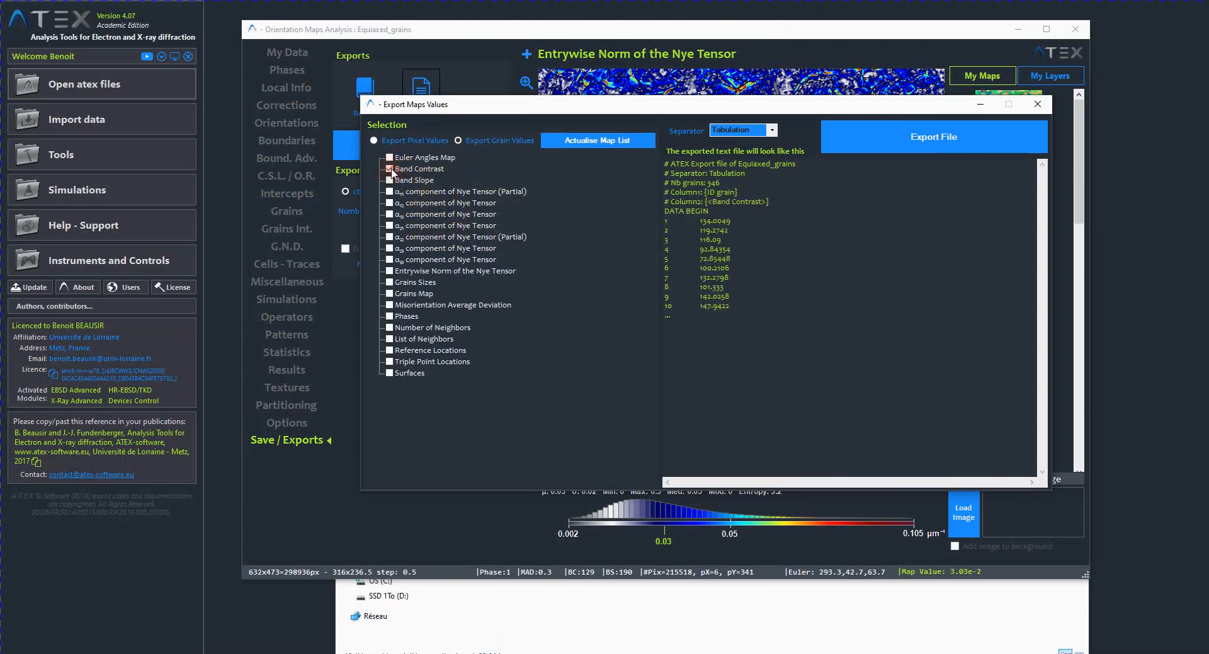
pyautogui.click(390, 283)
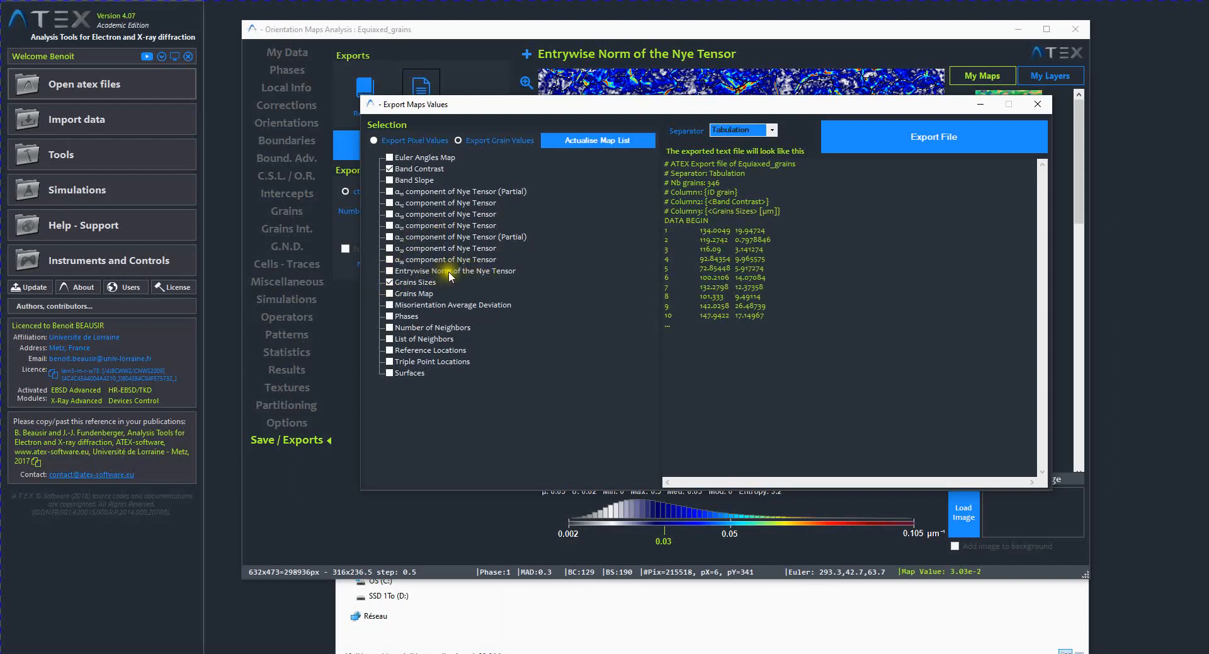
pyautogui.click(390, 272)
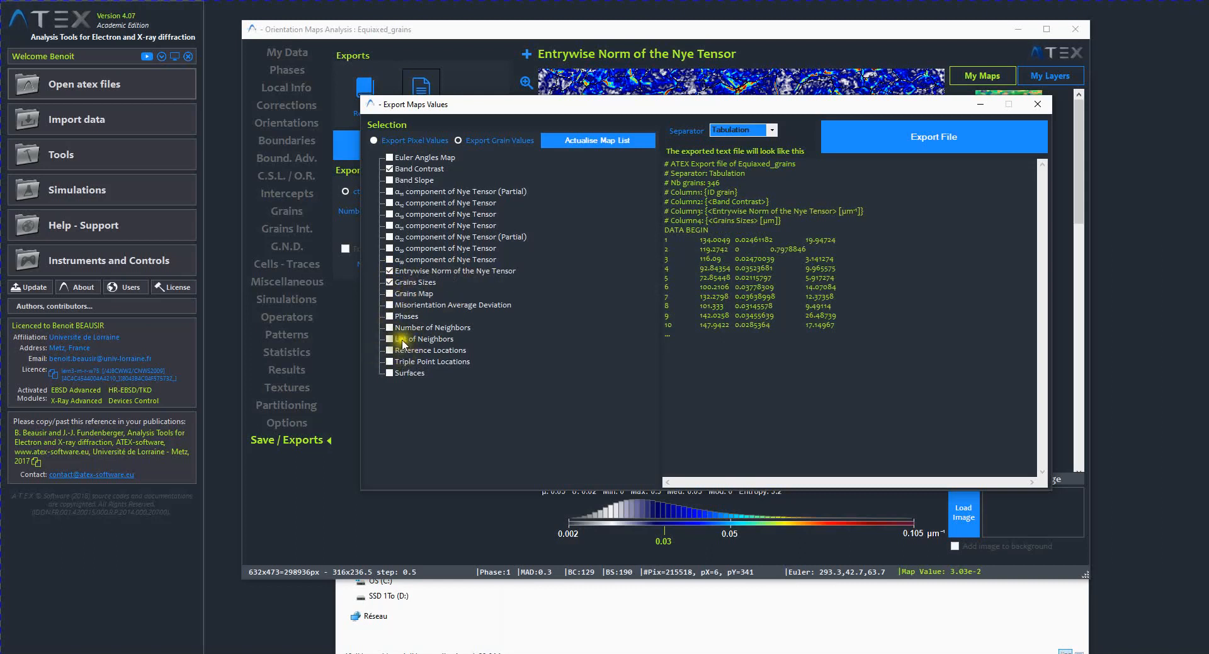
pyautogui.click(390, 340)
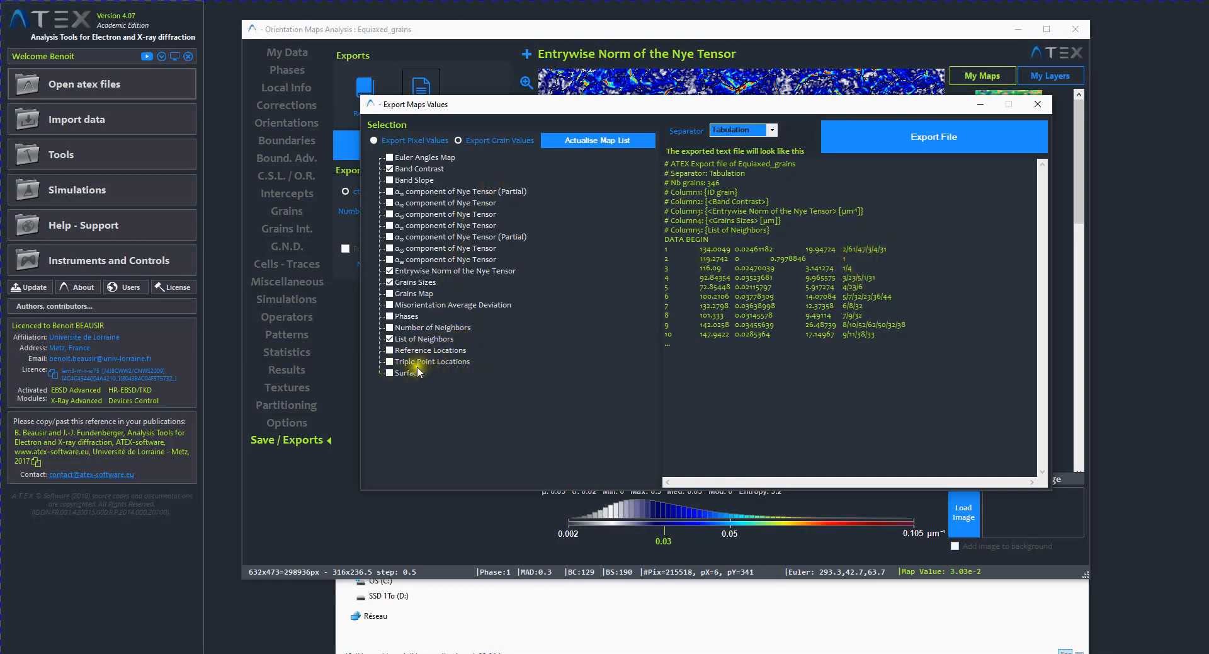
pyautogui.click(389, 373)
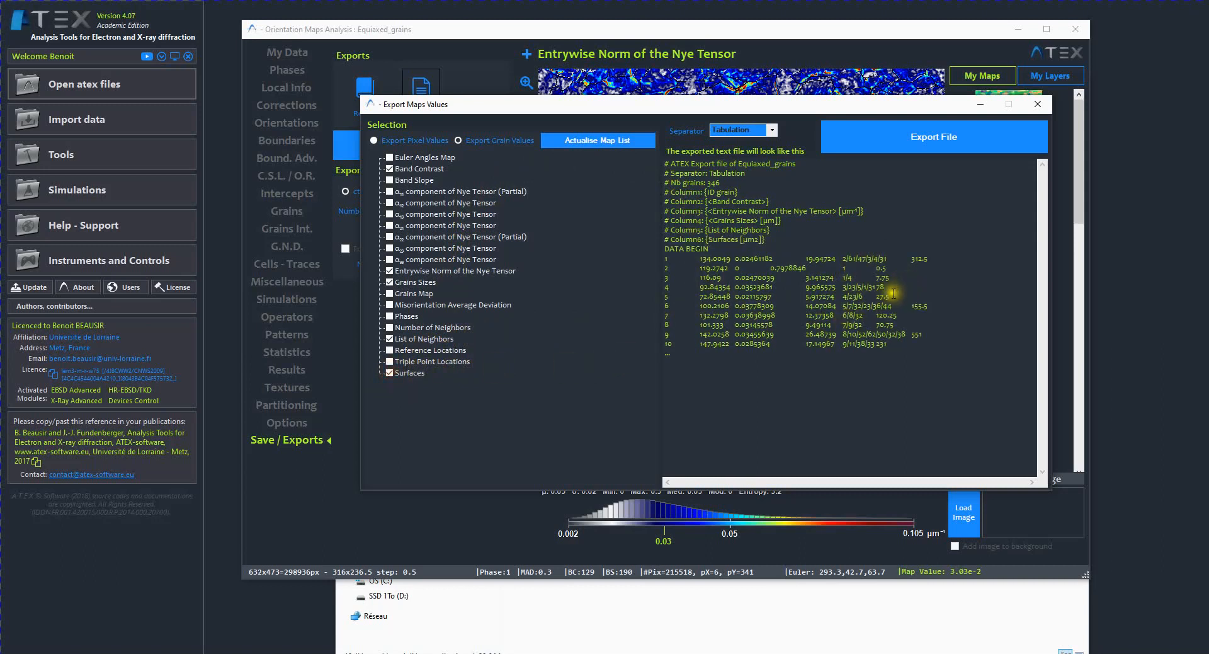
# Export the grain values to the My DATA folder as Equiaxed_grains_EXPORT_GRAINS.txt.
pyautogui.click(914, 149)
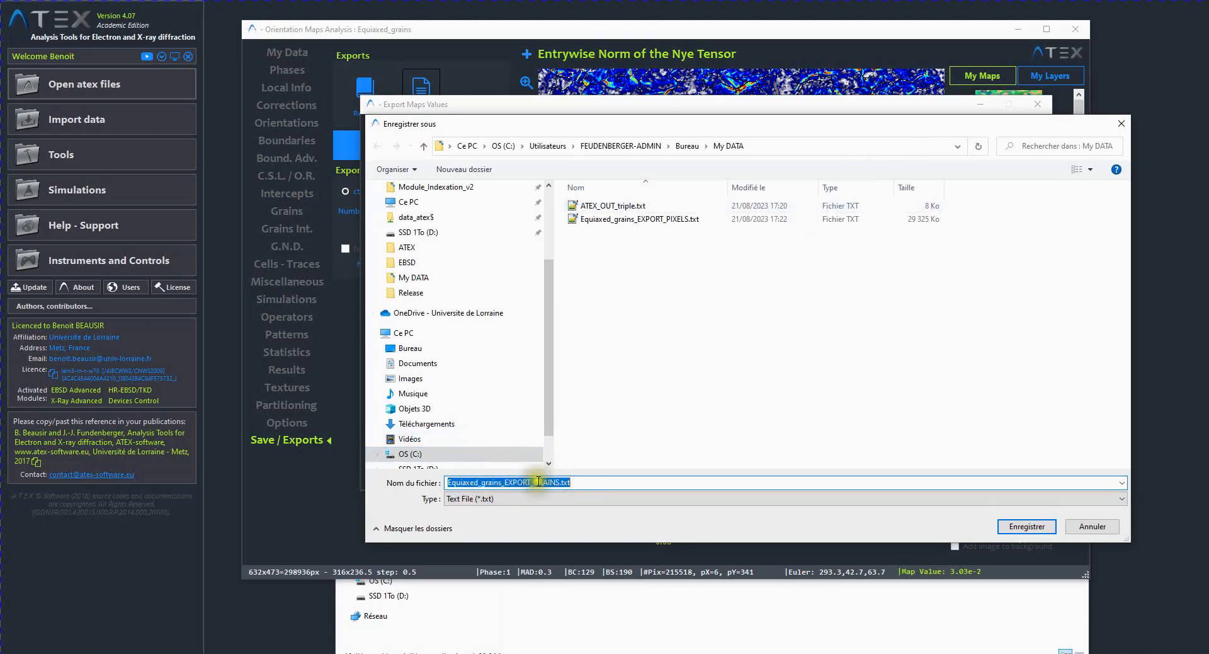
pyautogui.click(1030, 528)
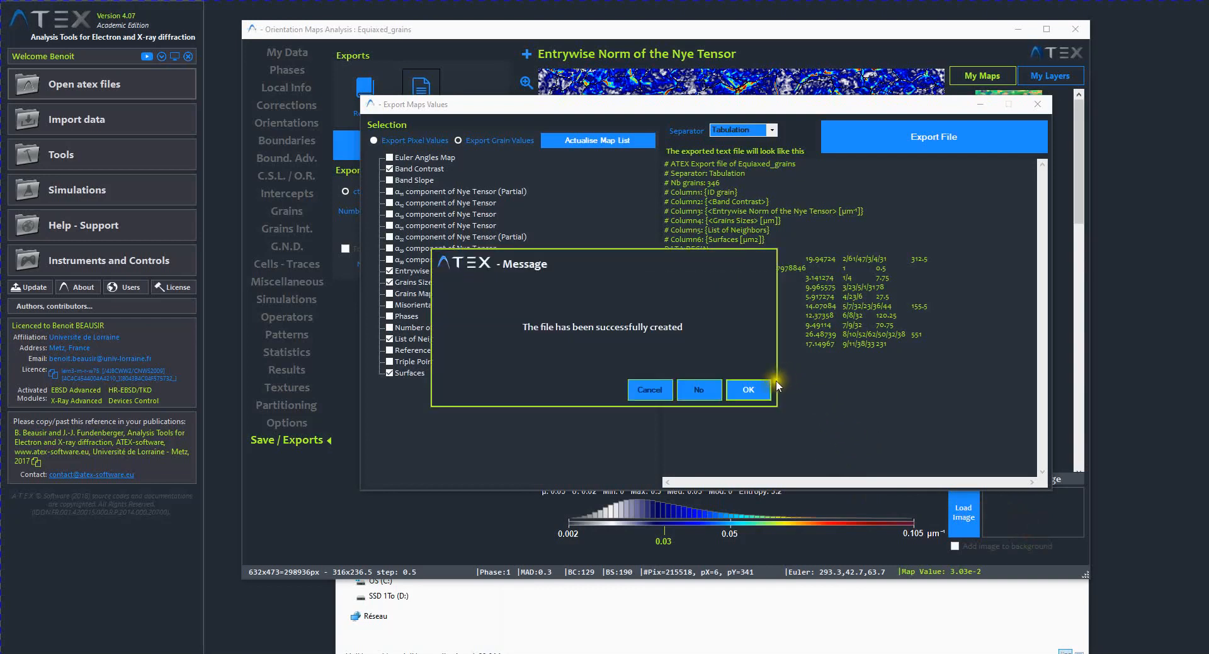
pyautogui.click(757, 388)
# Open Equiaxed_grains_EXPORT_GRAINS.txt from the My DATA folder in Notepad++ and examine its header and grain data columns.
pyautogui.click(697, 578)
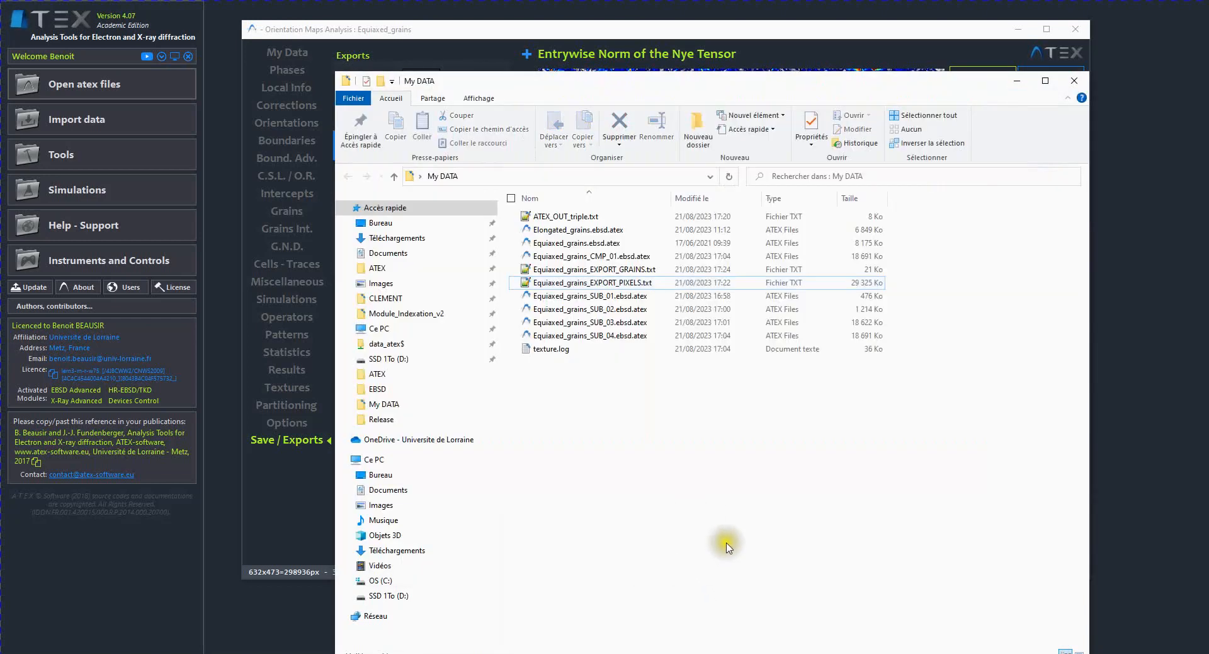
pyautogui.doubleClick(640, 270)
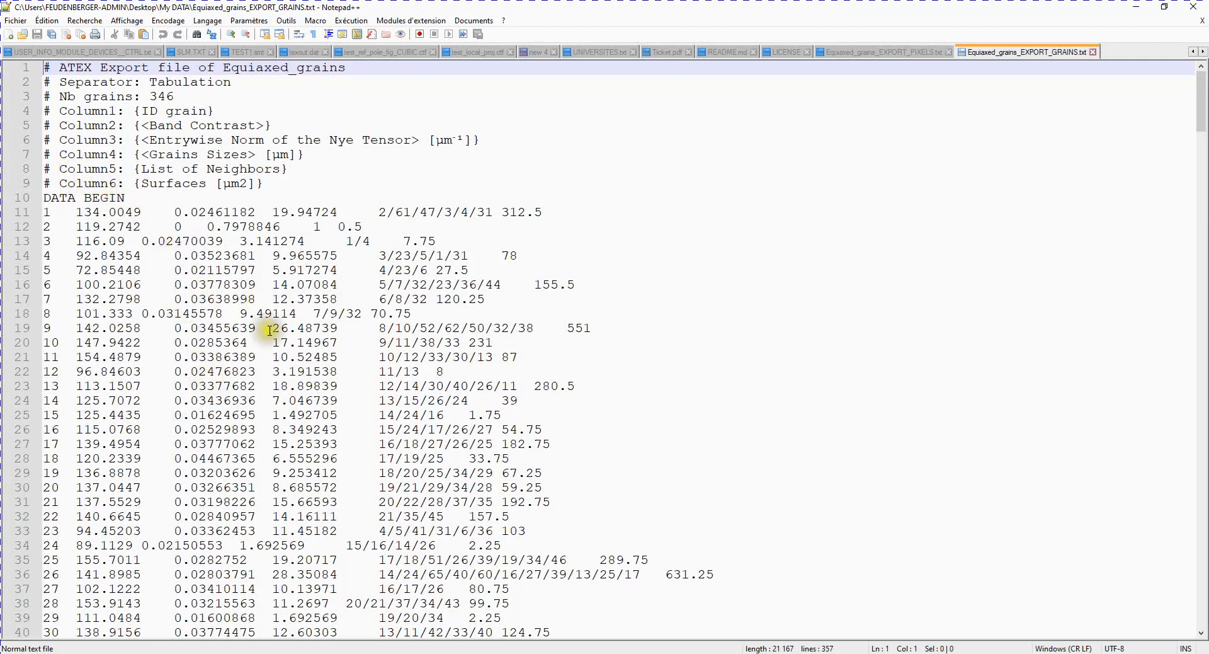
pyautogui.click(313, 386)
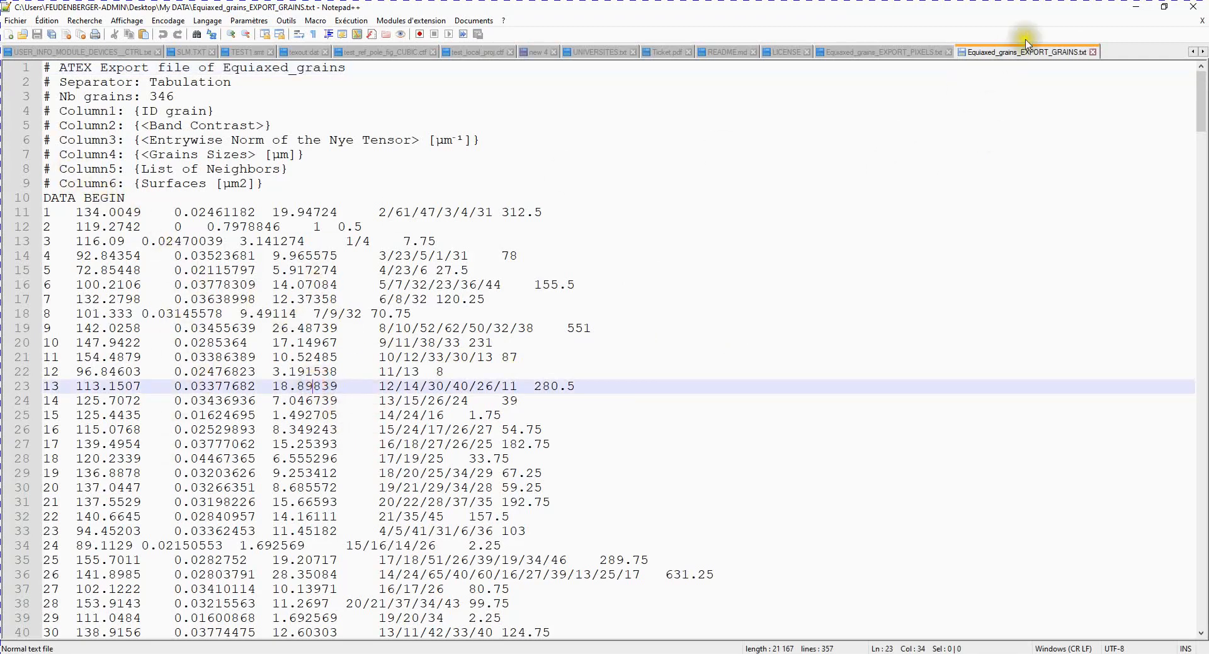
pyautogui.click(1137, 7)
# Return to the Export Maps Values dialog in ATEX and move it away from the map list.
pyautogui.click(785, 47)
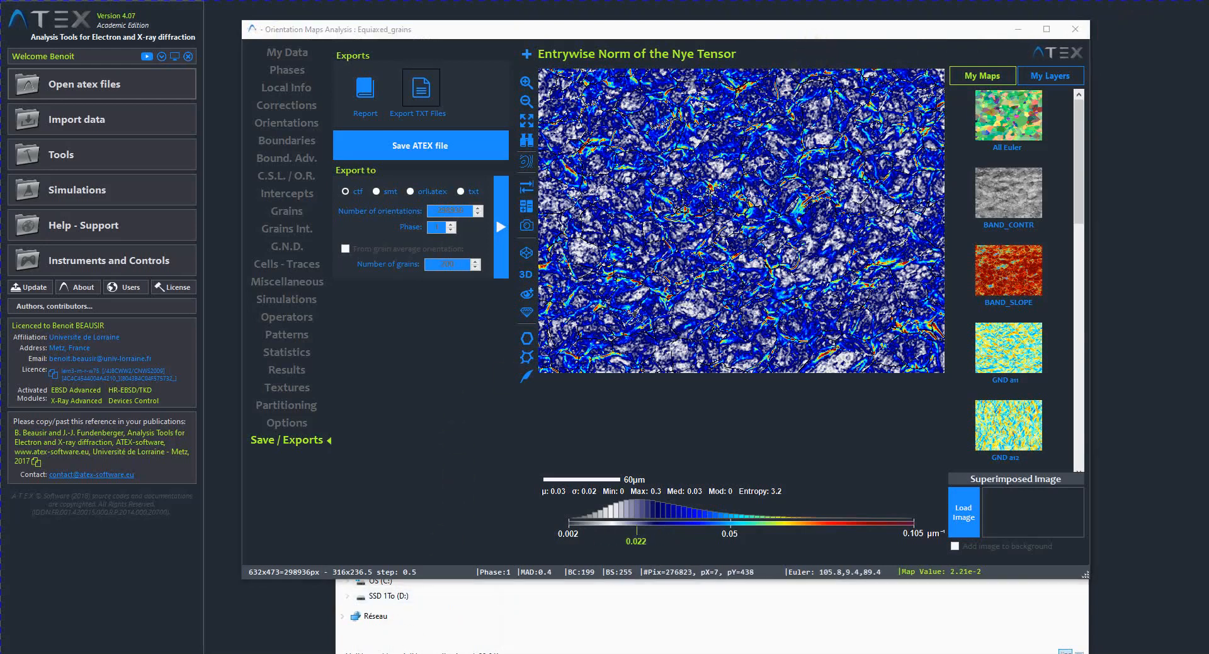
pyautogui.click(485, 621)
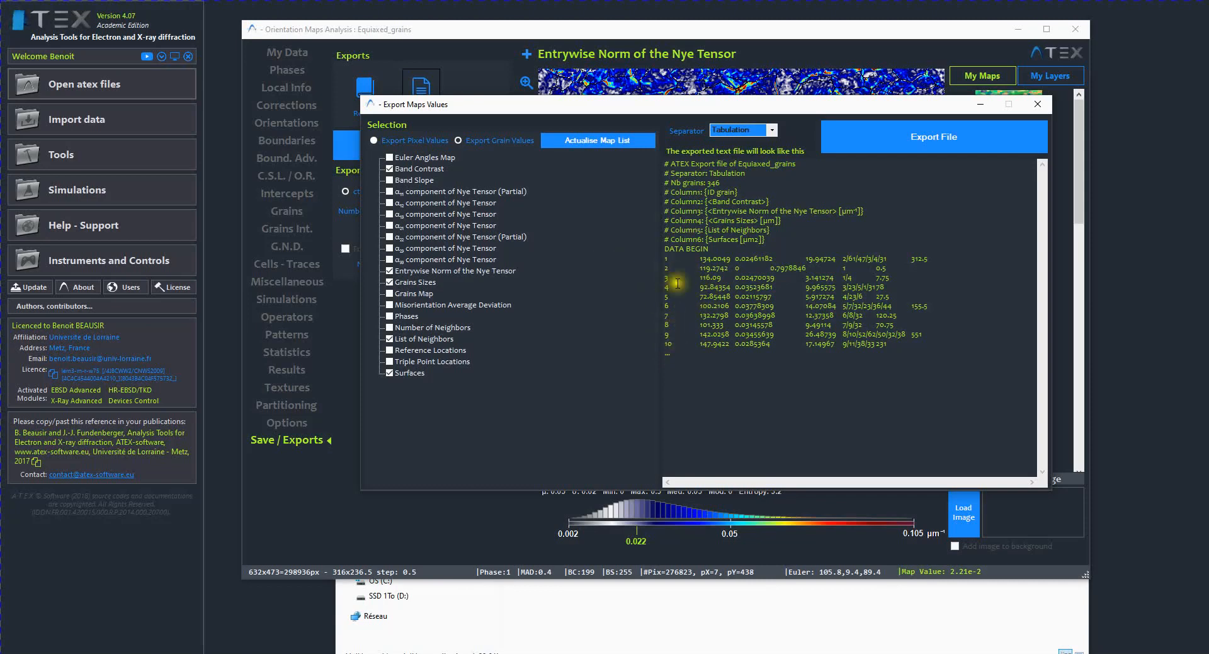
pyautogui.moveTo(720, 103); pyautogui.dragTo(435, 224)
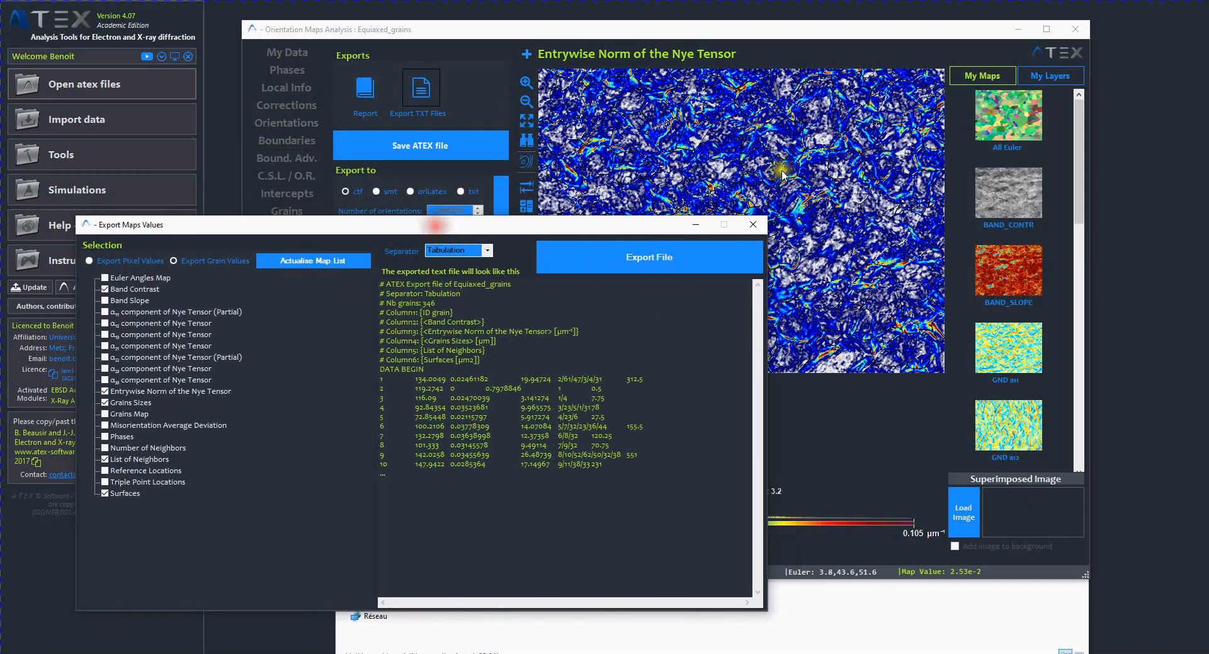
# Display the Band Contrast map with black grain boundaries and grain IDs, and examine the numbered grains in an enlarged window.
pyautogui.click(854, 55)
pyautogui.click(1008, 200)
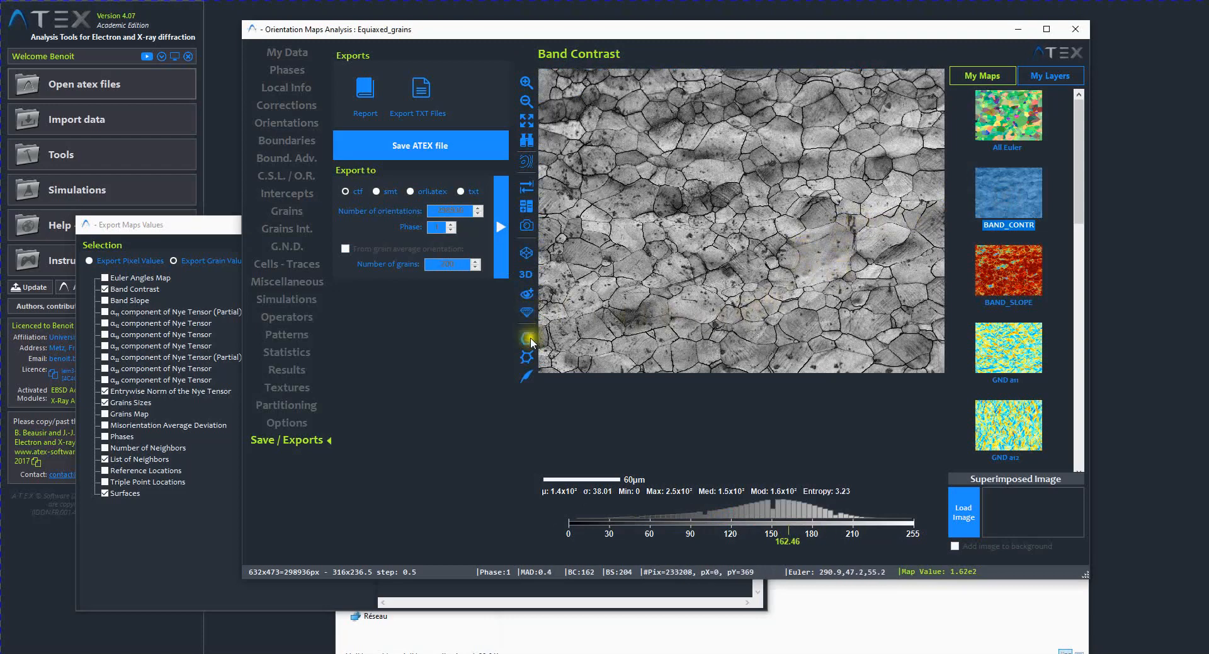
pyautogui.click(526, 376)
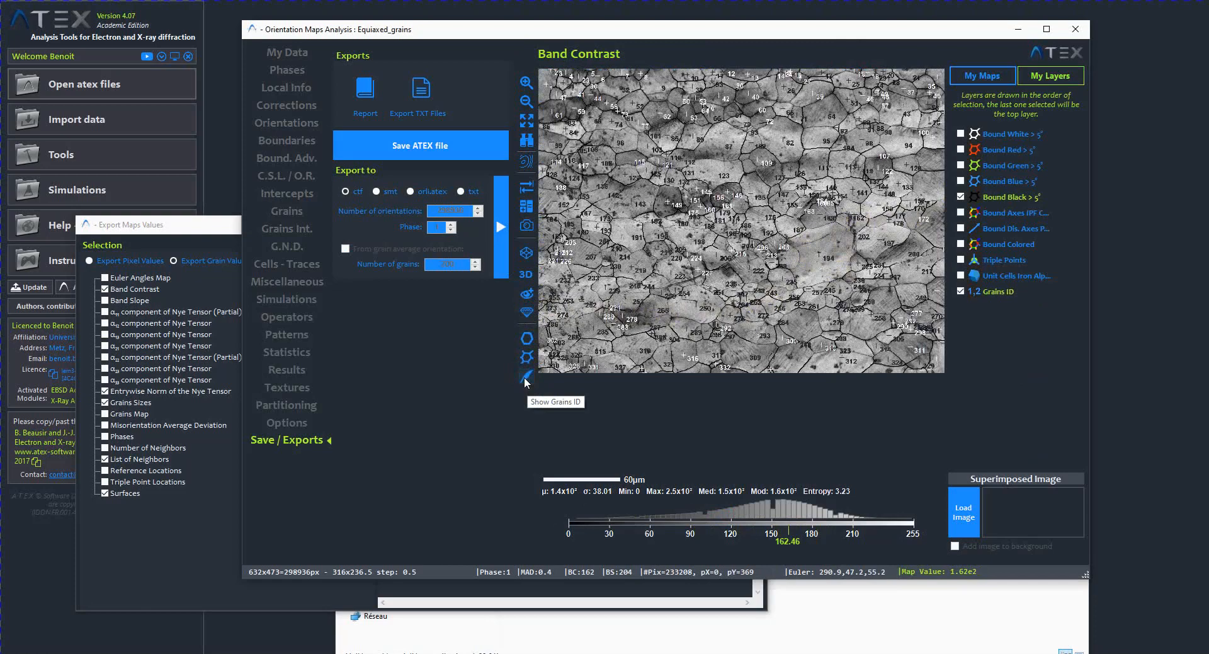
pyautogui.click(1047, 29)
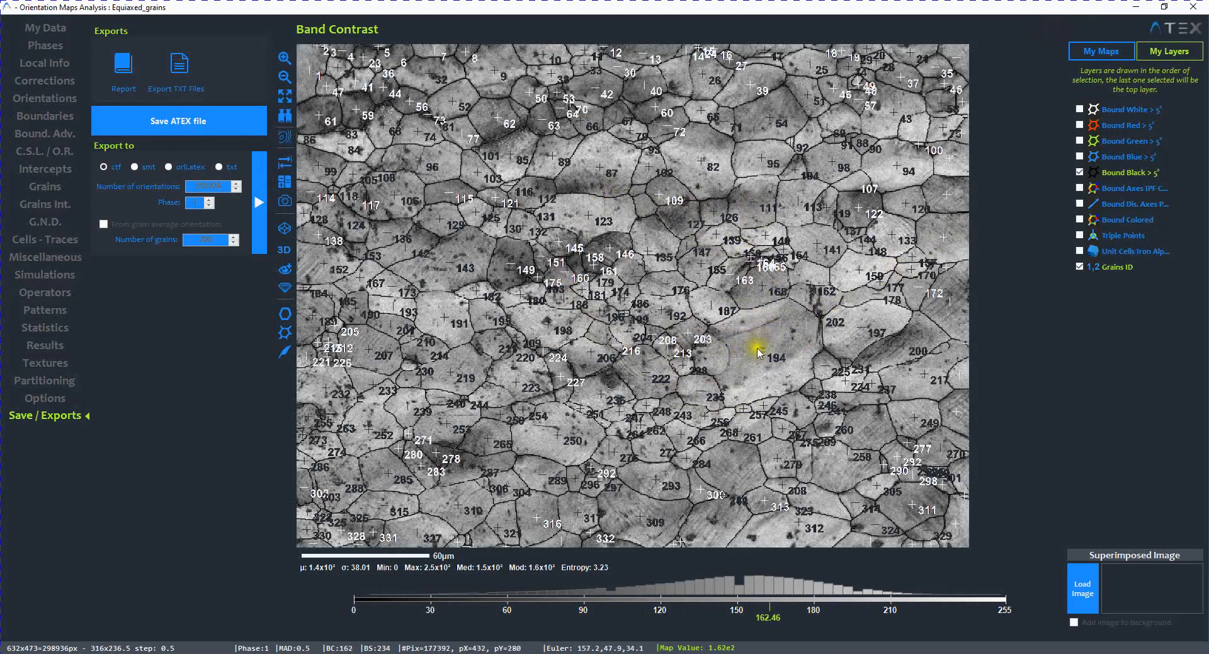
pyautogui.click(1164, 6)
# Bring the Export Maps Values dialog back to the front and reposition it over the orientation maps window.
pyautogui.click(655, 594)
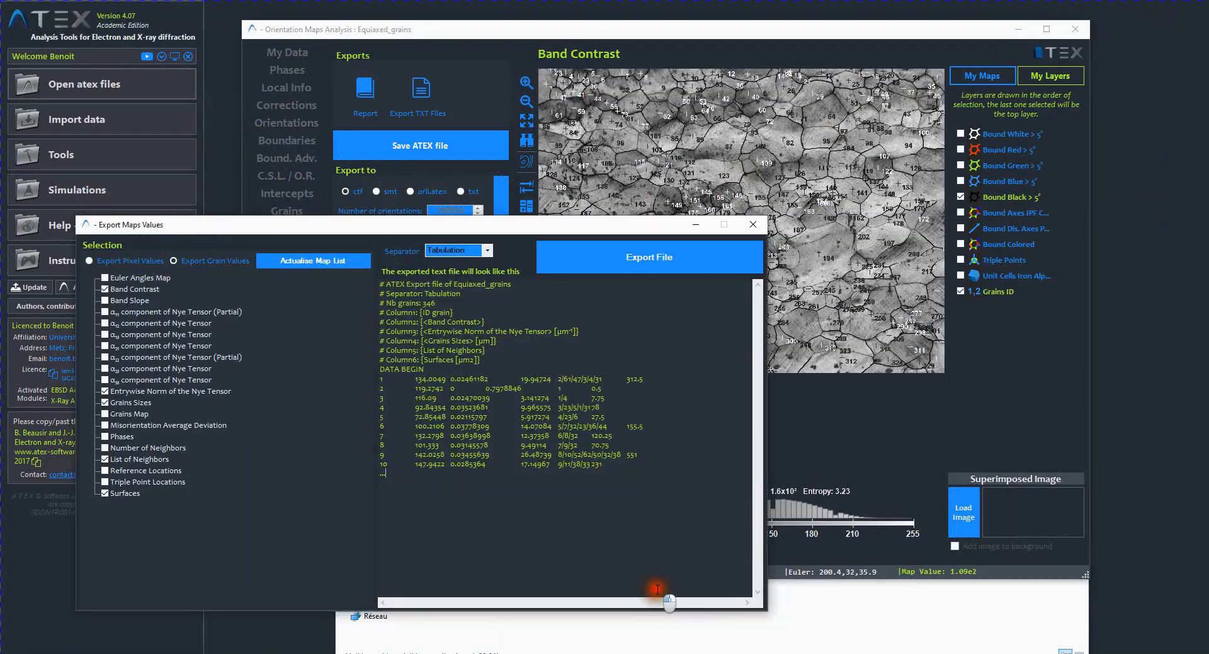
pyautogui.moveTo(539, 226); pyautogui.dragTo(706, 209)
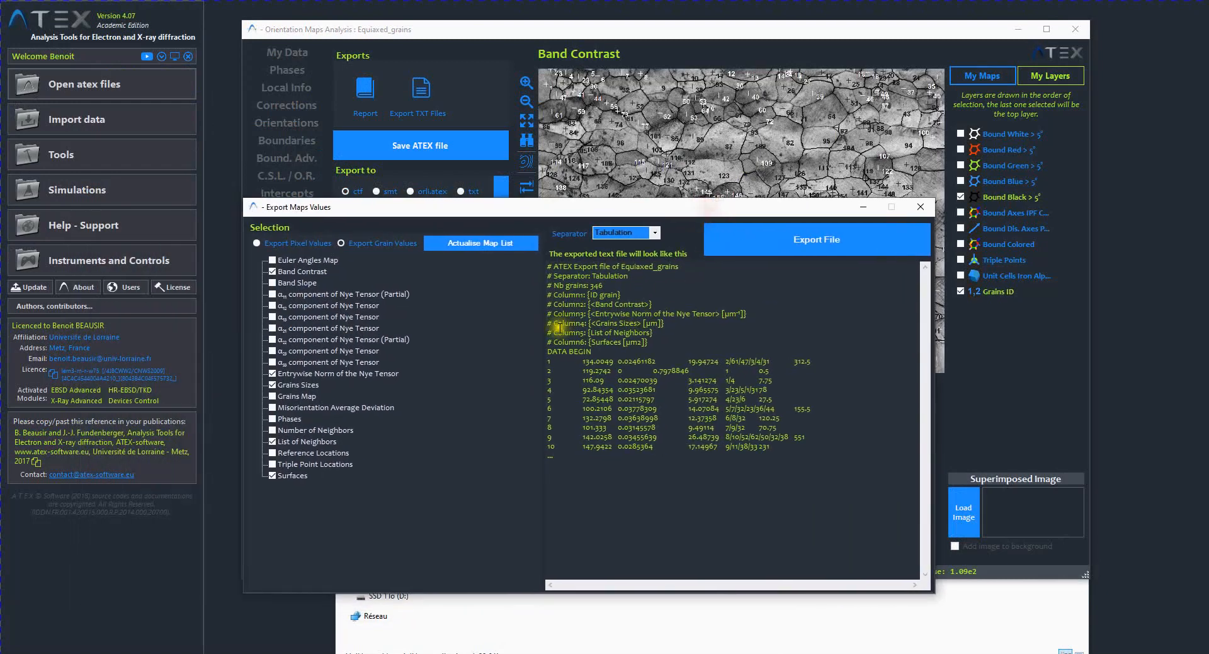